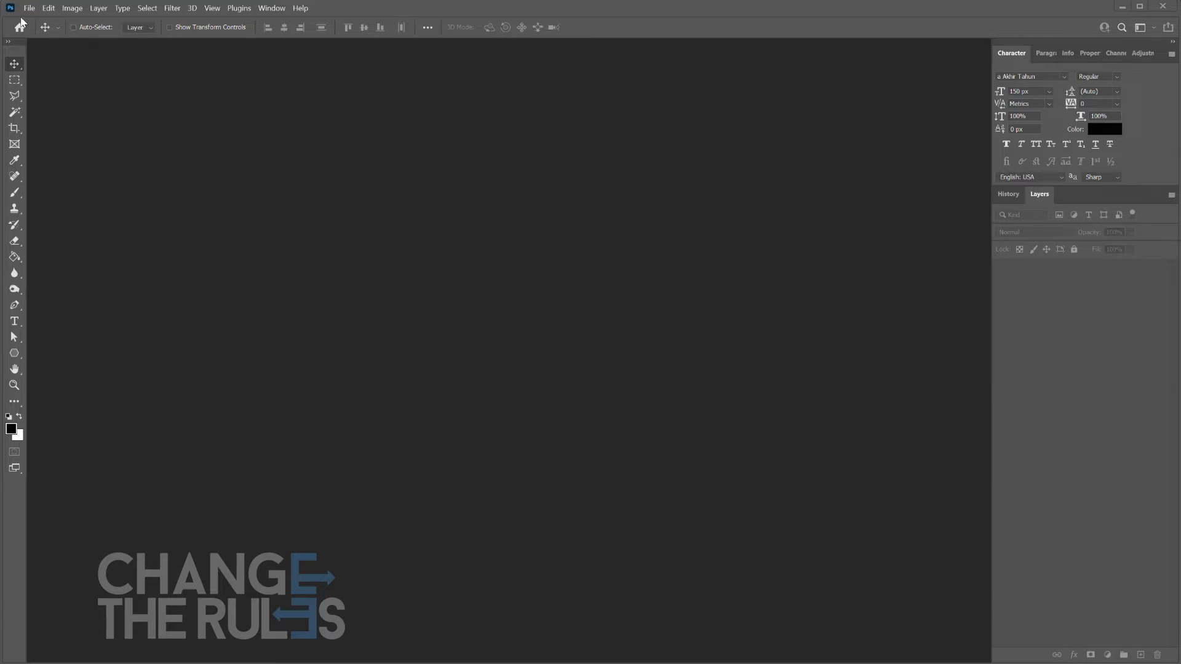
# Create a new blank document of 5000 by 5000 px at 500 pixels/inch.
pyautogui.click(28, 8)
pyautogui.click(39, 20)
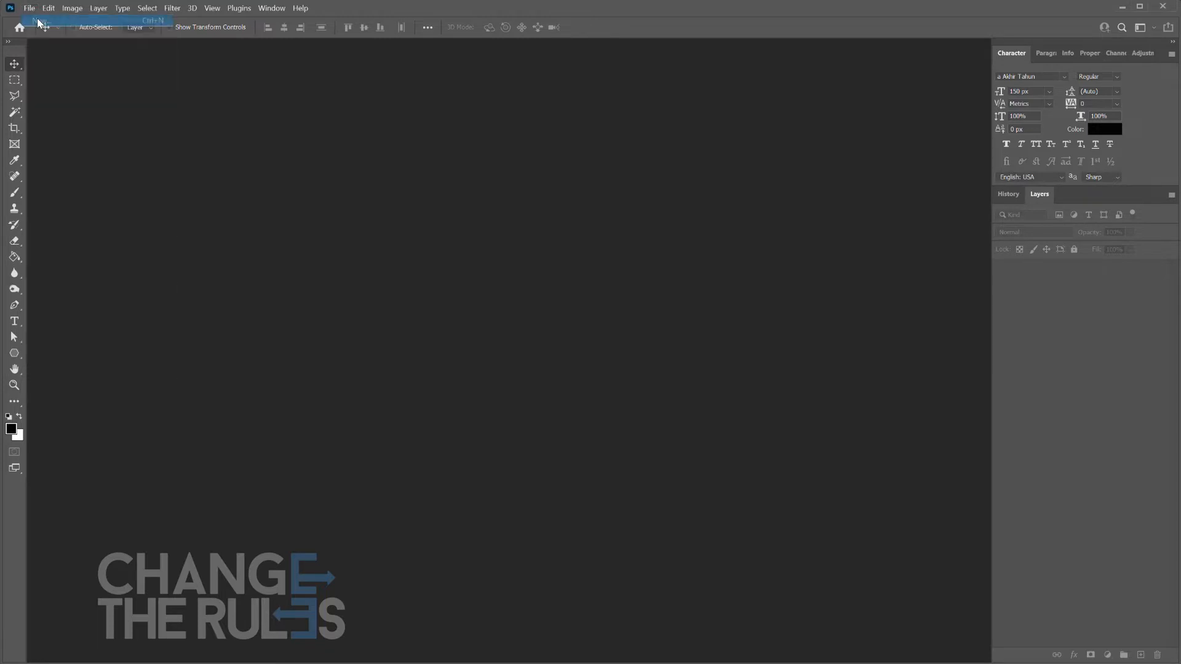
pyautogui.click(786, 580)
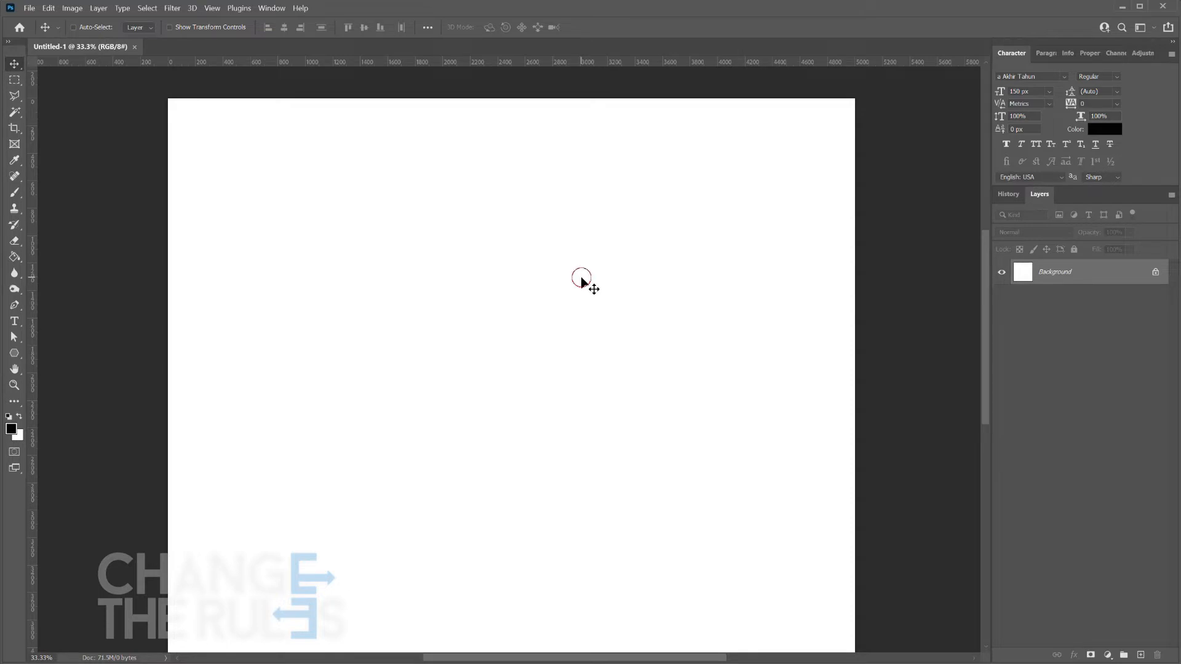
# Draw a black square about 876 px wide and, beside it, a black circle about 801 px across.
pyautogui.click(14, 354)
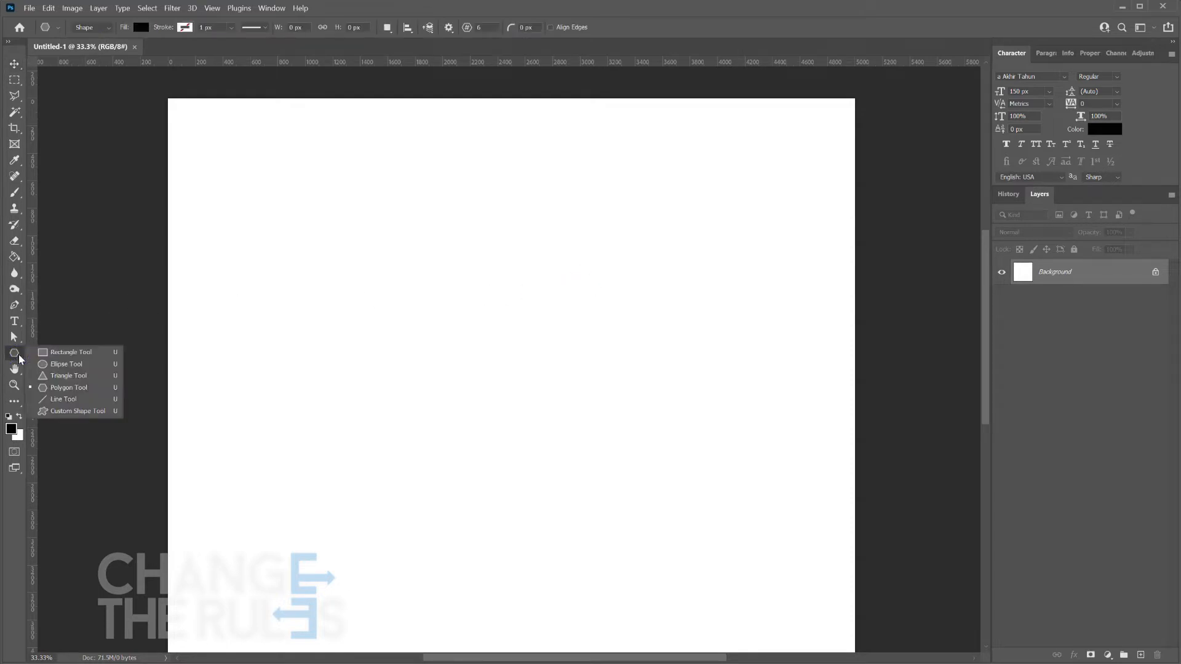
pyautogui.click(62, 352)
pyautogui.moveTo(205, 290); pyautogui.dragTo(325, 411)
pyautogui.rightClick(15, 355)
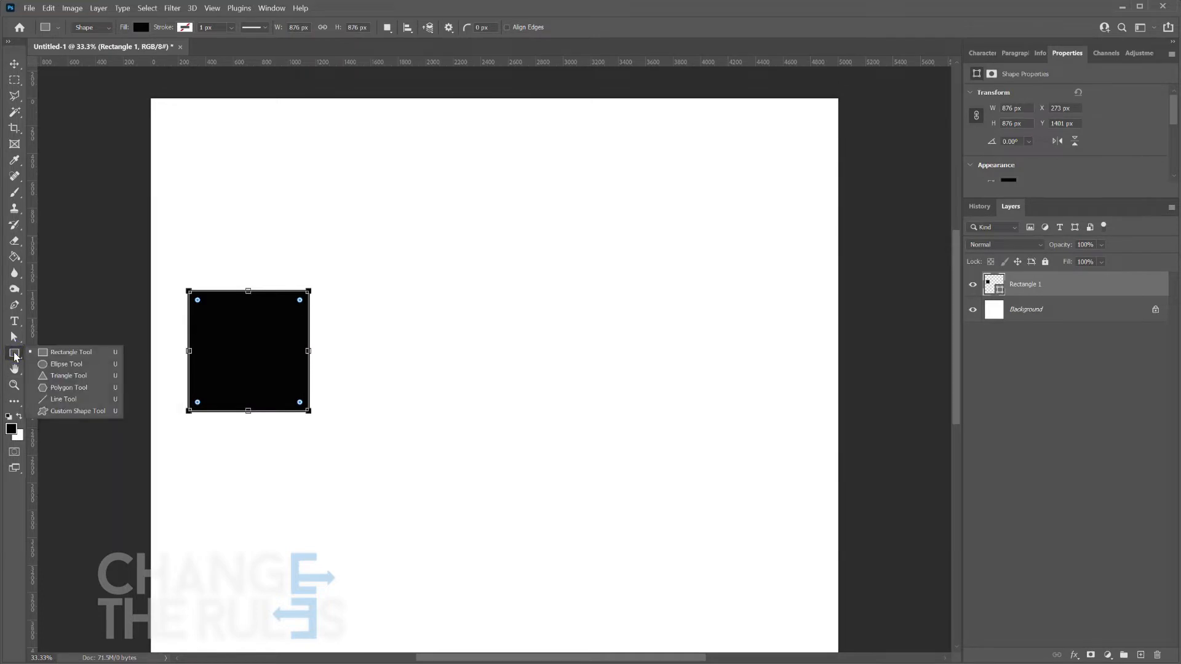
pyautogui.click(65, 364)
pyautogui.moveTo(331, 299); pyautogui.dragTo(454, 409)
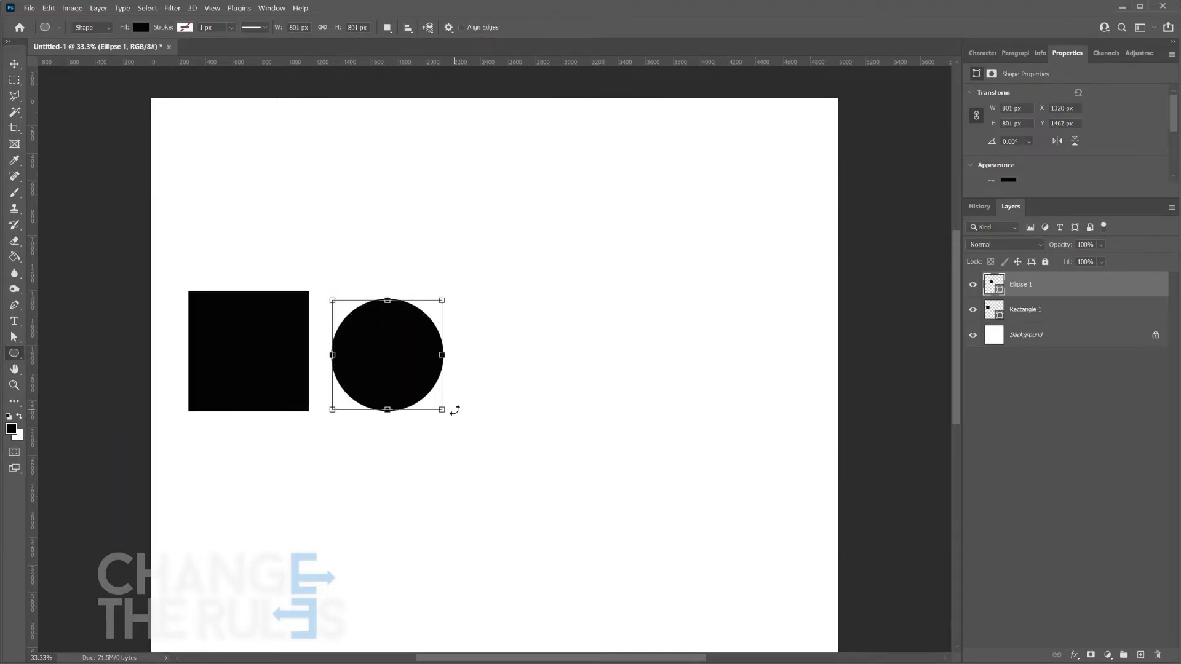
# Draw a black triangle beside the circle and a six-pointed star about 1026 px wide with the Polygon tool.
pyautogui.rightClick(14, 354)
pyautogui.click(64, 375)
pyautogui.moveTo(495, 302)
pyautogui.mouseDown()
pyautogui.moveTo(616, 415)
pyautogui.moveTo(601, 392)
pyautogui.mouseUp()
pyautogui.rightClick(14, 355)
pyautogui.click(67, 388)
pyautogui.moveTo(580, 249); pyautogui.dragTo(721, 384)
# Place the star beside the triangle and align all four shapes in a row by their vertical centers.
pyautogui.press('v')
pyautogui.moveTo(664, 331); pyautogui.dragTo(708, 365)
pyautogui.keyDown('ctrl'); pyautogui.moveTo(189, 247); pyautogui.dragTo(715, 387); pyautogui.keyUp('ctrl')
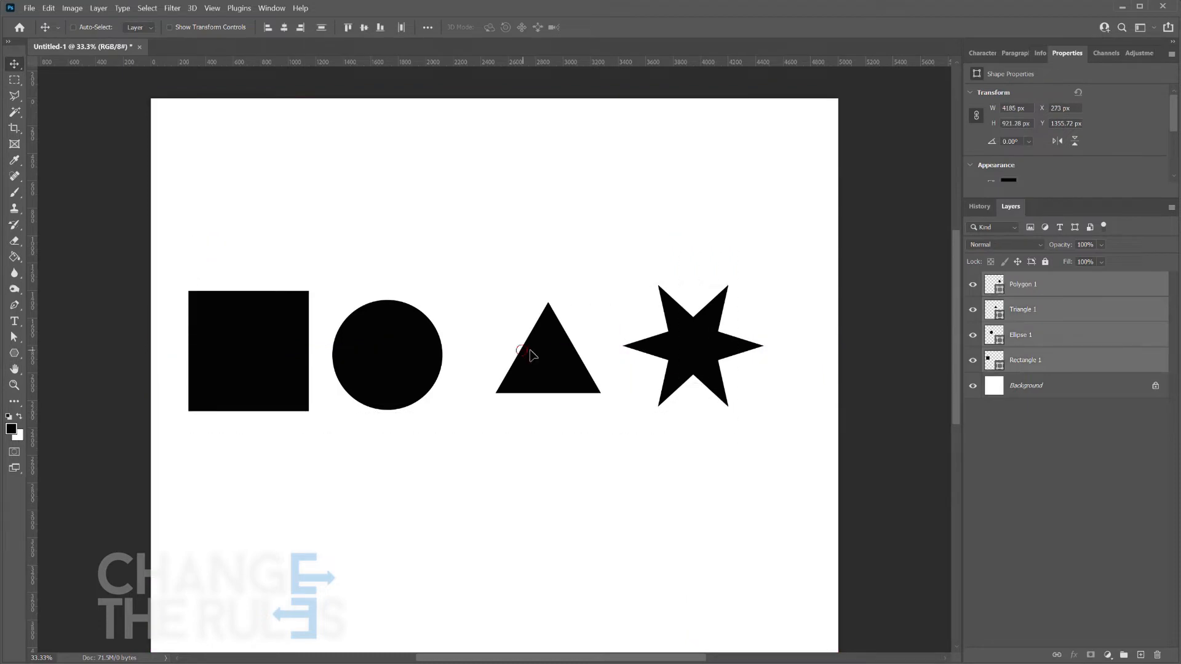
pyautogui.moveTo(523, 354); pyautogui.dragTo(549, 360)
pyautogui.click(364, 28)
pyautogui.keyDown('ctrl'); pyautogui.click(536, 247); pyautogui.keyUp('ctrl')
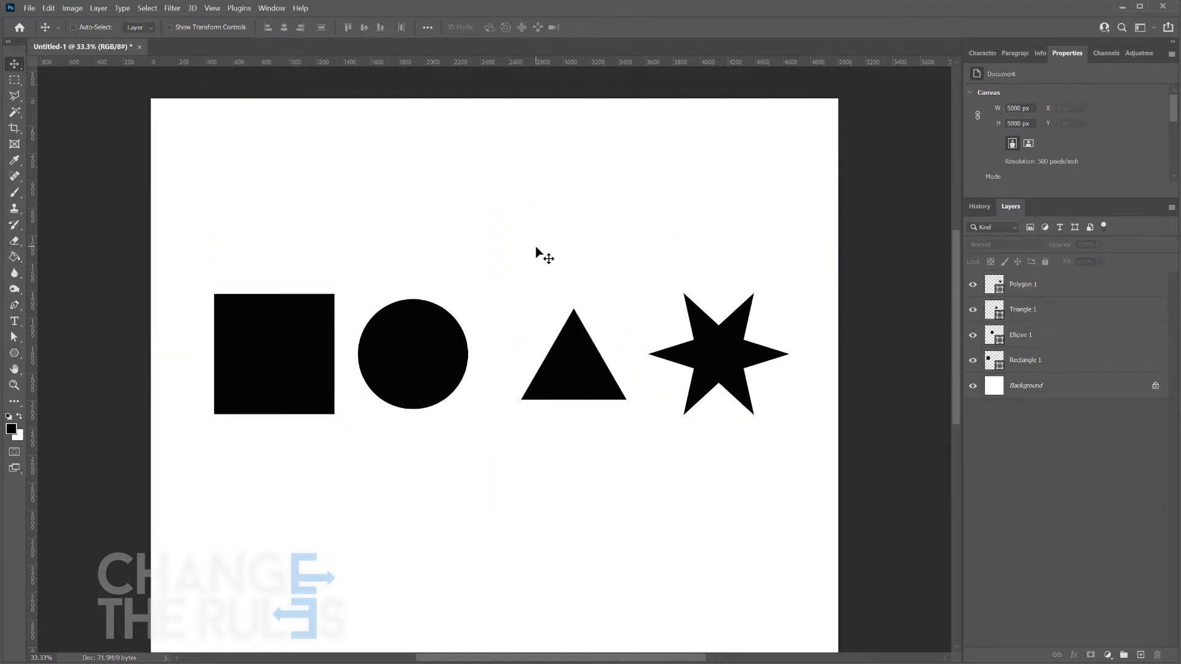
# Recolor the square dark red and the circle green.
pyautogui.keyDown('ctrl'); pyautogui.click(300, 355); pyautogui.keyUp('ctrl')
pyautogui.doubleClick(1000, 369)
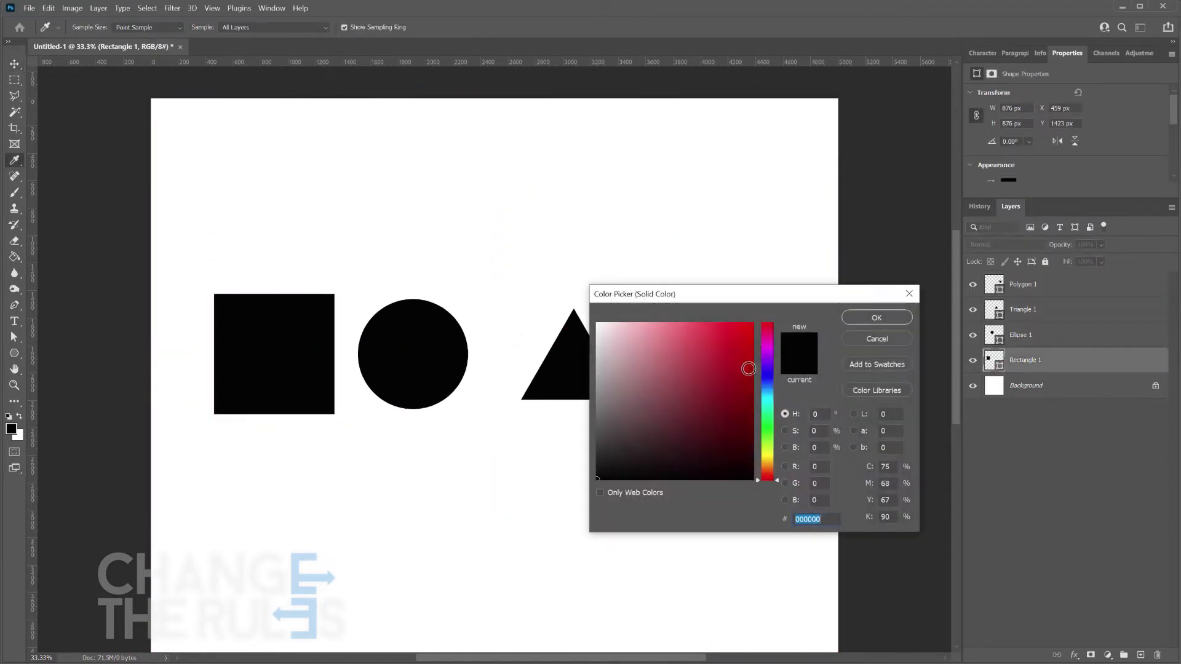
pyautogui.click(746, 366)
pyautogui.click(873, 320)
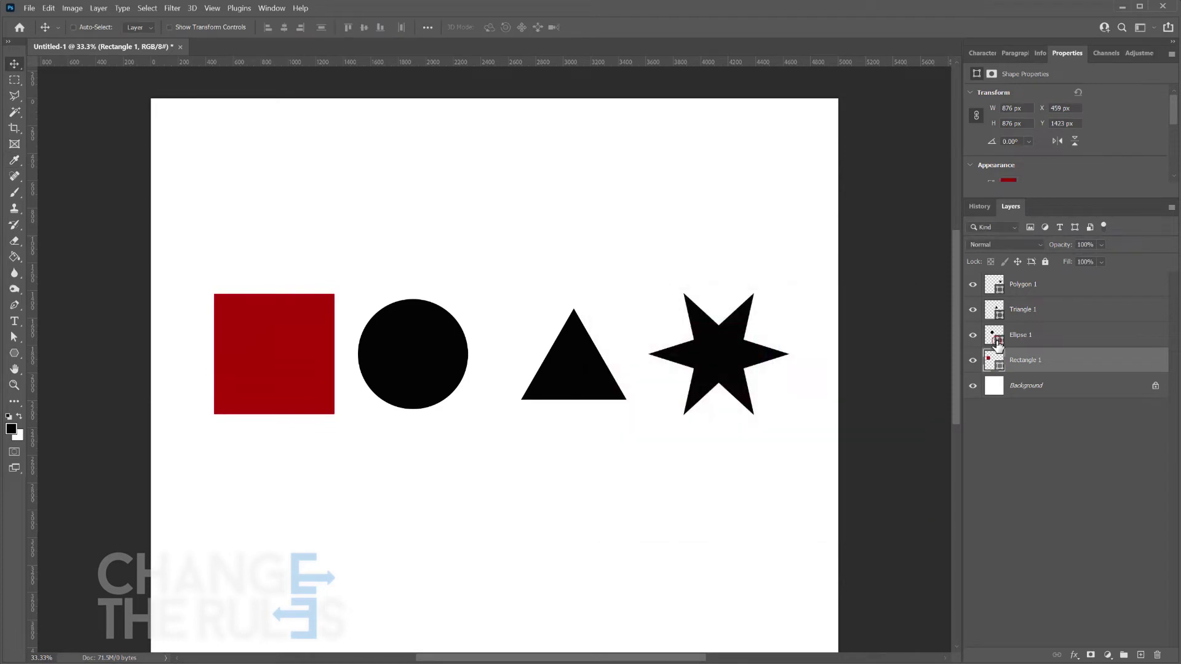
pyautogui.doubleClick(1000, 340)
pyautogui.moveTo(767, 376)
pyautogui.mouseDown()
pyautogui.moveTo(766, 422)
pyautogui.moveTo(767, 378)
pyautogui.mouseUp()
pyautogui.click(729, 375)
pyautogui.click(876, 319)
# Recolor the triangle blue and the star golden yellow.
pyautogui.doubleClick(997, 310)
pyautogui.click(724, 364)
pyautogui.click(877, 318)
pyautogui.doubleClick(994, 285)
pyautogui.moveTo(766, 437); pyautogui.dragTo(767, 455)
pyautogui.click(722, 357)
pyautogui.click(859, 323)
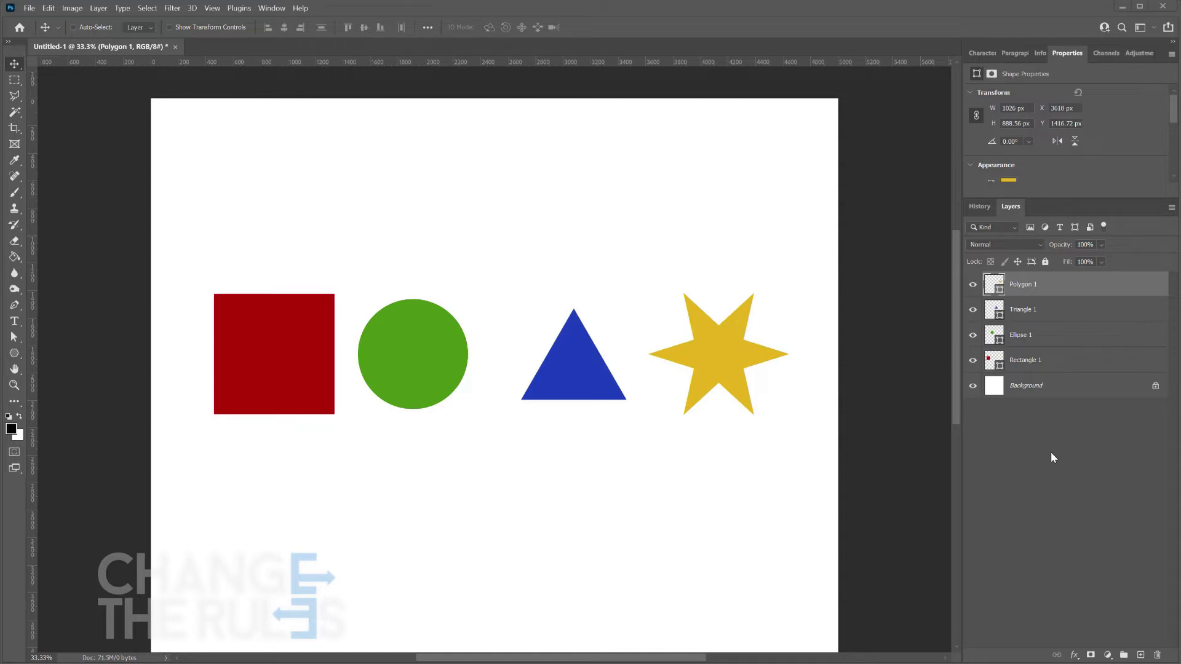
# Rename the four shape layers as Square, Circle, Triangle and Star to match their shapes.
pyautogui.doubleClick(1031, 361)
pyautogui.write('Square')
pyautogui.doubleClick(1015, 337)
pyautogui.write('Circle')
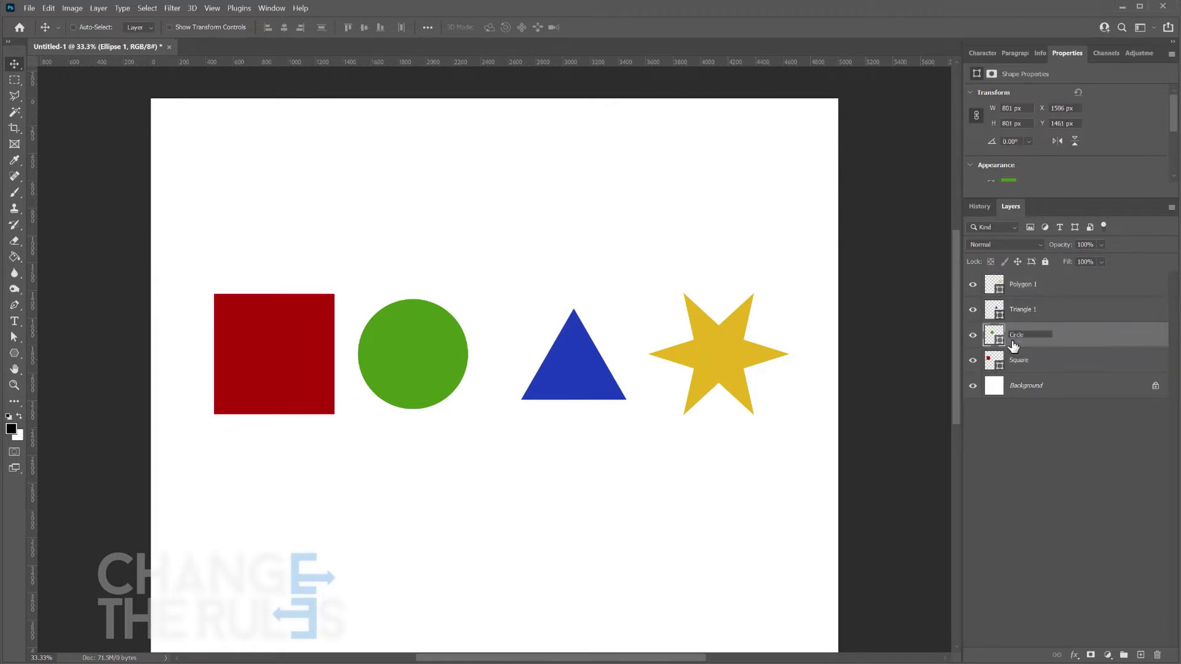
pyautogui.doubleClick(1021, 310)
pyautogui.write('Triangle')
pyautogui.doubleClick(1023, 285)
pyautogui.write('Star')
pyautogui.click(1038, 506)
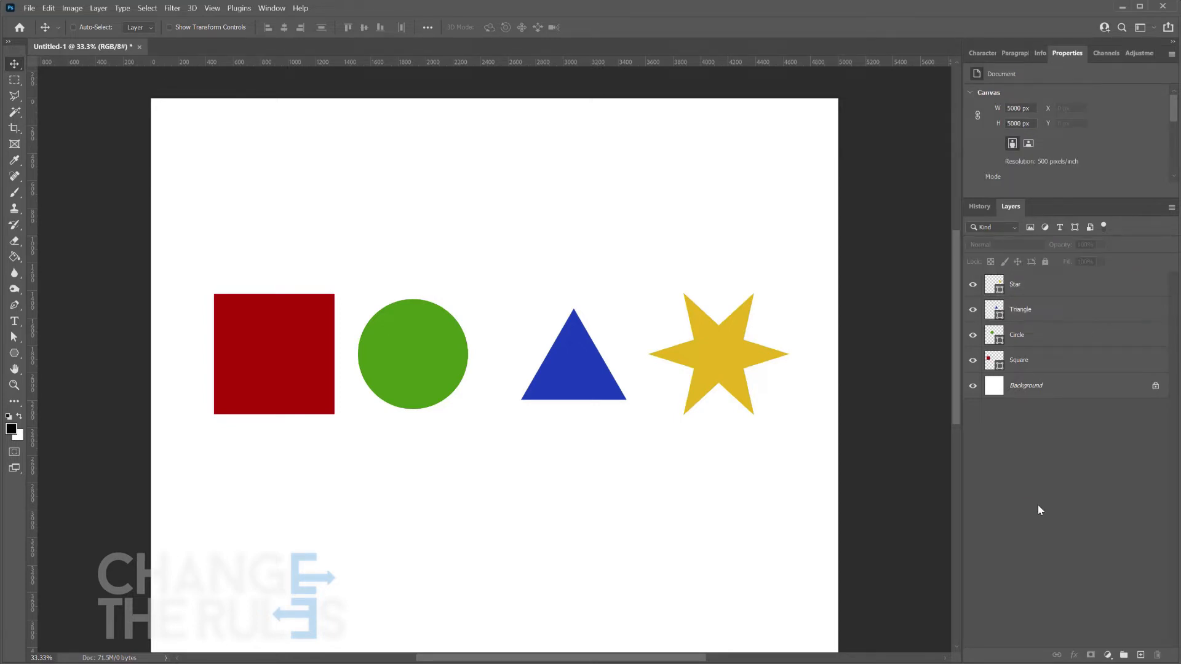
# Filter the layers by the name "circle" and clear the filter text again.
pyautogui.click(998, 230)
pyautogui.click(991, 247)
pyautogui.write('circle')
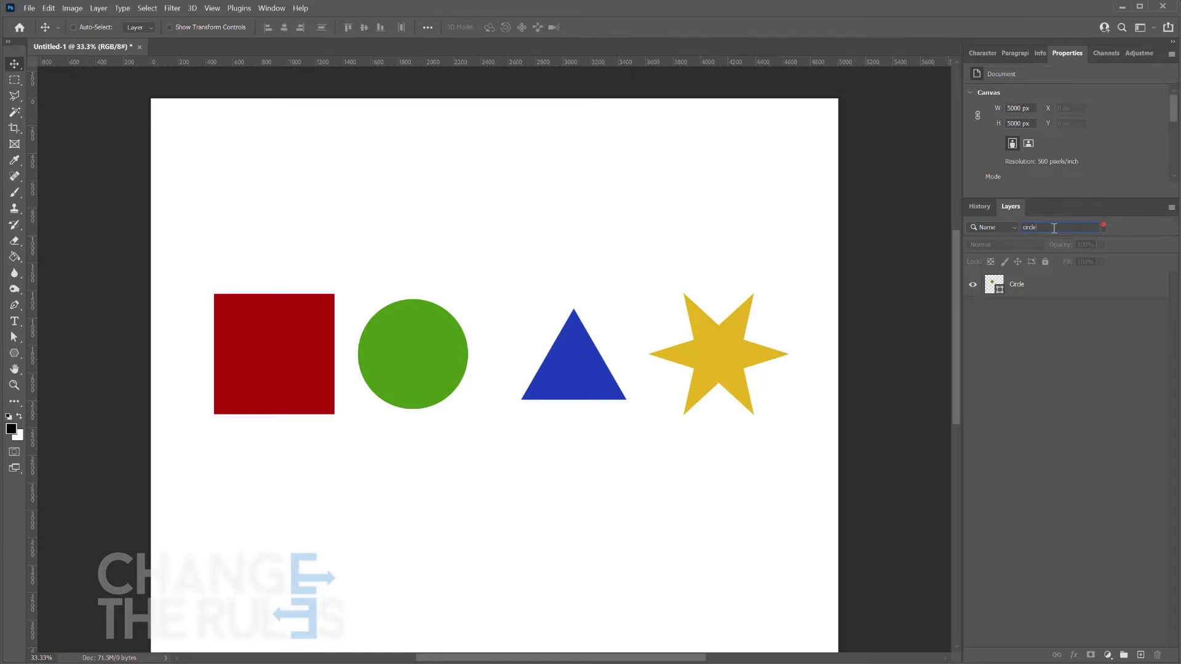
pyautogui.moveTo(1050, 231); pyautogui.dragTo(1020, 227)
pyautogui.press('BackSpace')
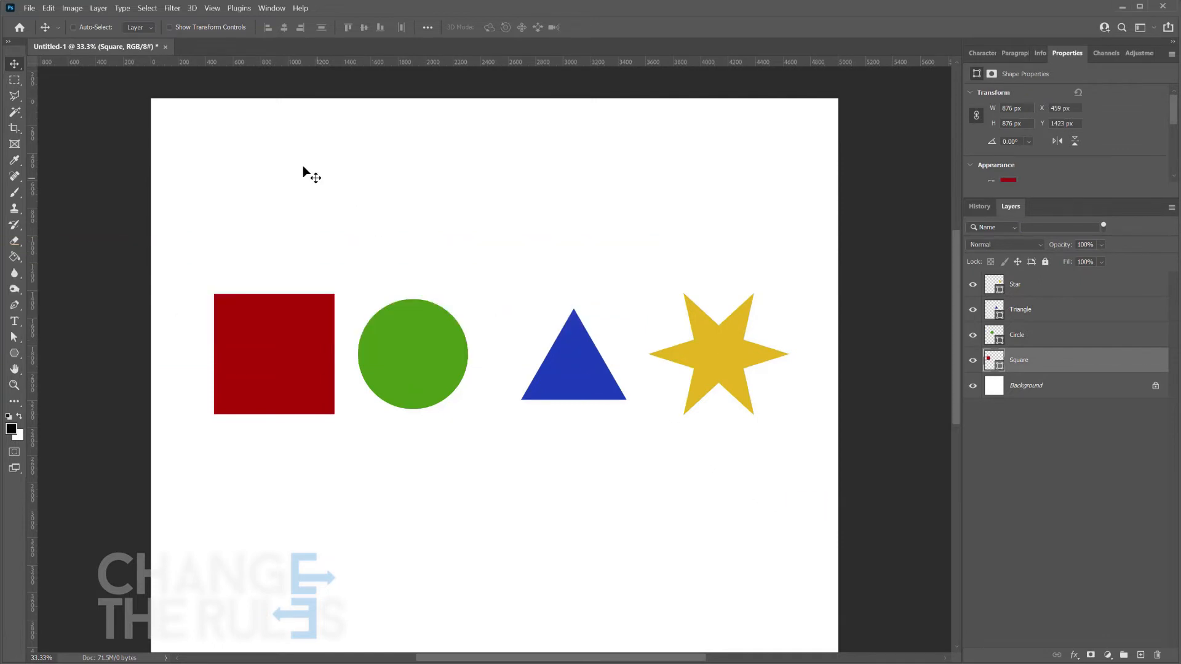
# Bring the Square layer to the front of all layers and send it to the back again.
pyautogui.click(99, 8)
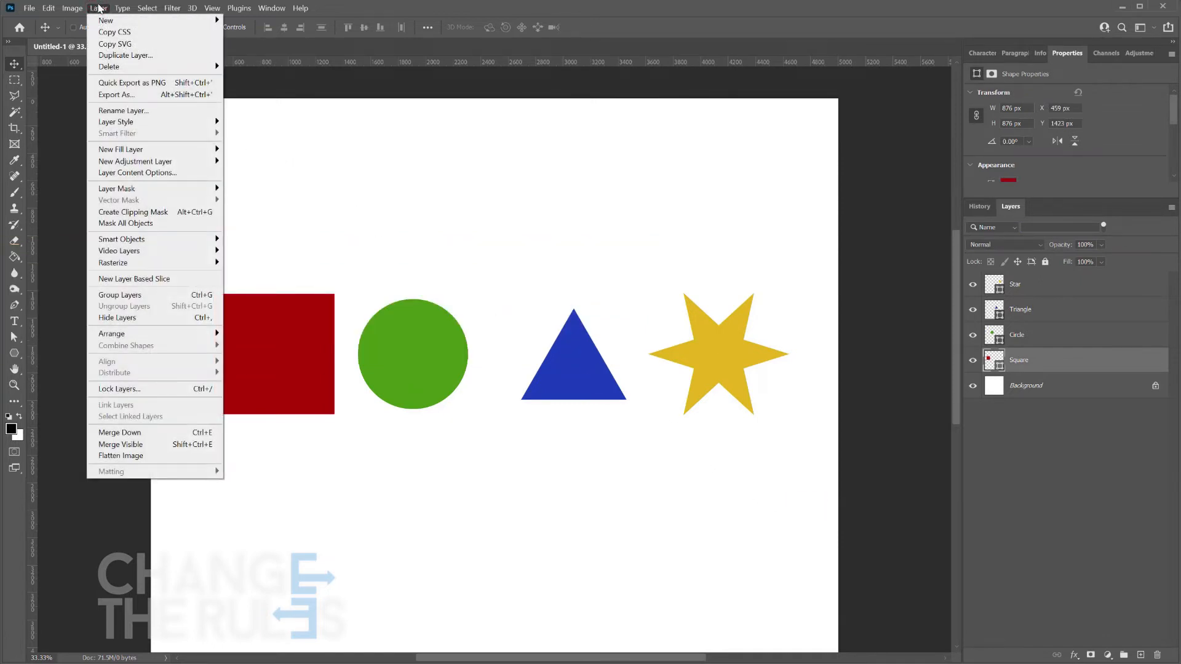
pyautogui.moveTo(134, 336)
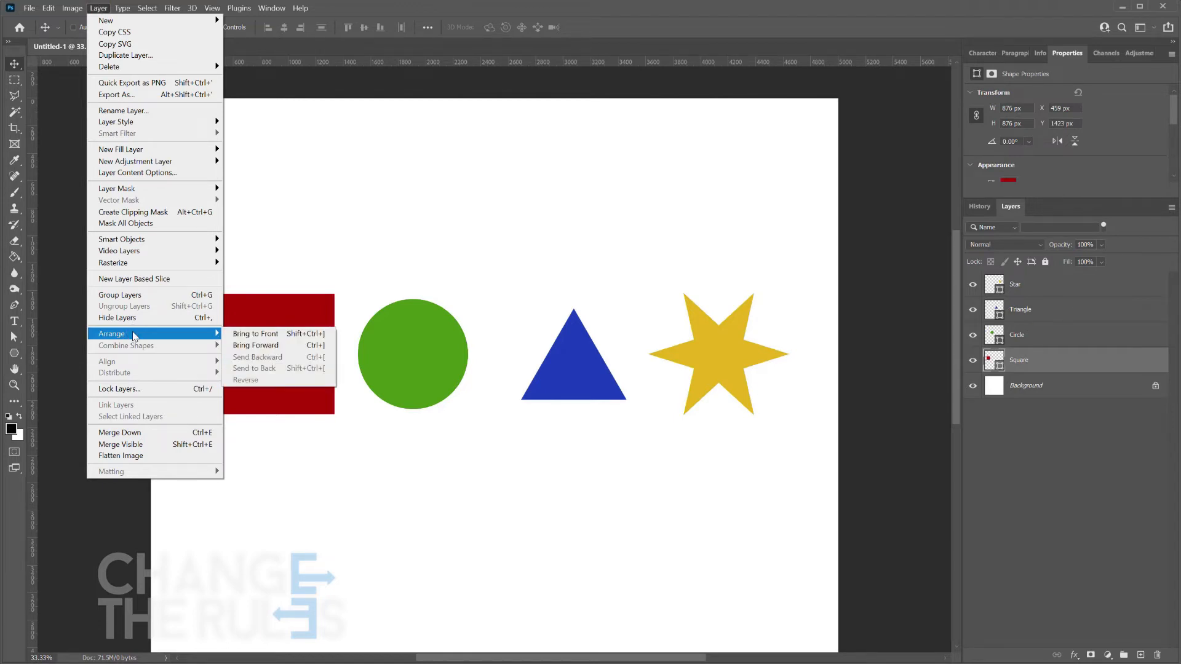
pyautogui.click(615, 380)
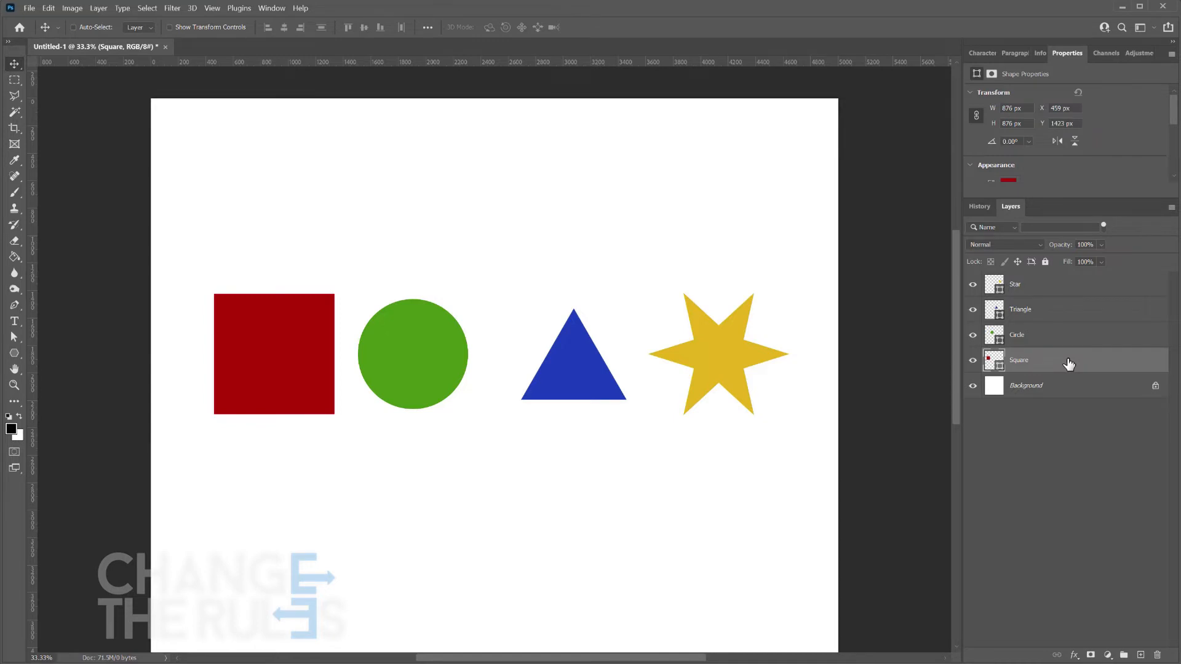
pyautogui.press('ctrl')
pyautogui.hotkey('ctrl', 'shift', ']')
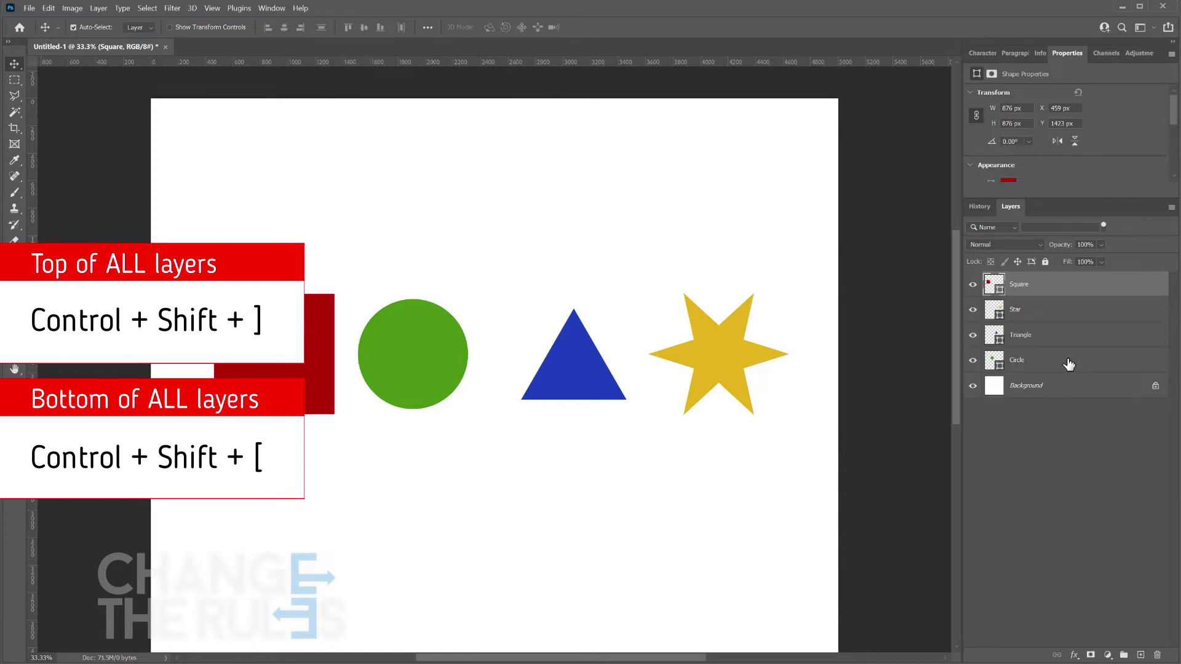
pyautogui.hotkey('ctrl', 'shift', '[')
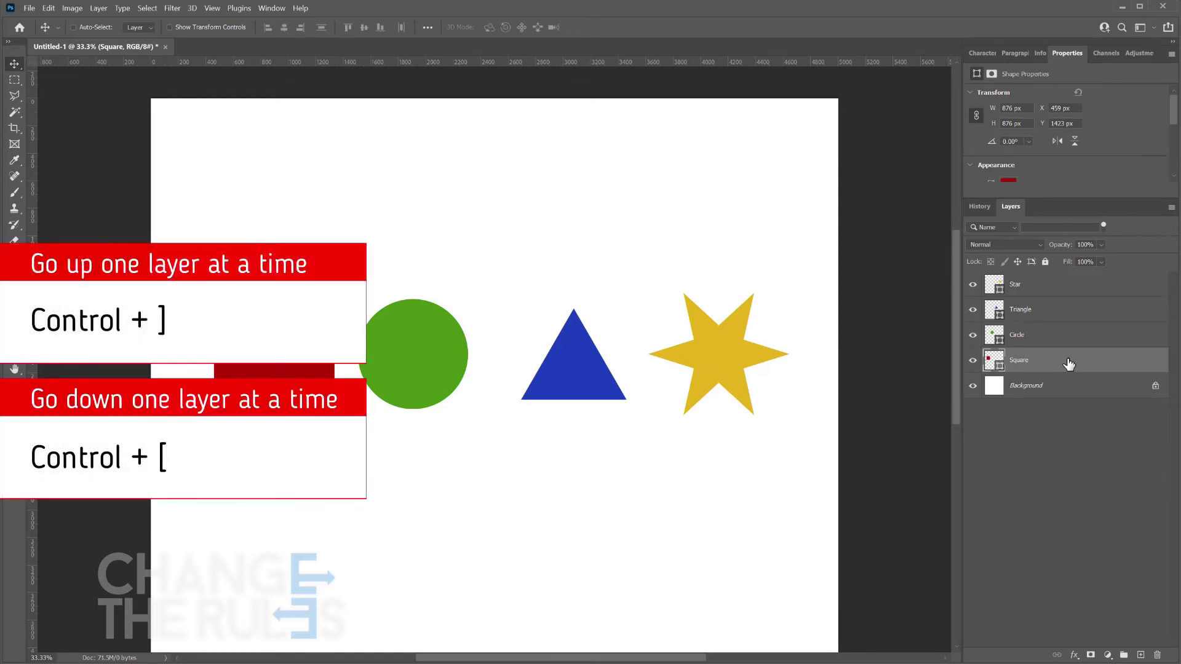
# Raise the Square layer one level at a time to the top and lower it back three levels.
pyautogui.hotkey('ctrl', ']')
pyautogui.hotkey('ctrl', ']')
pyautogui.hotkey('ctrl', ']')
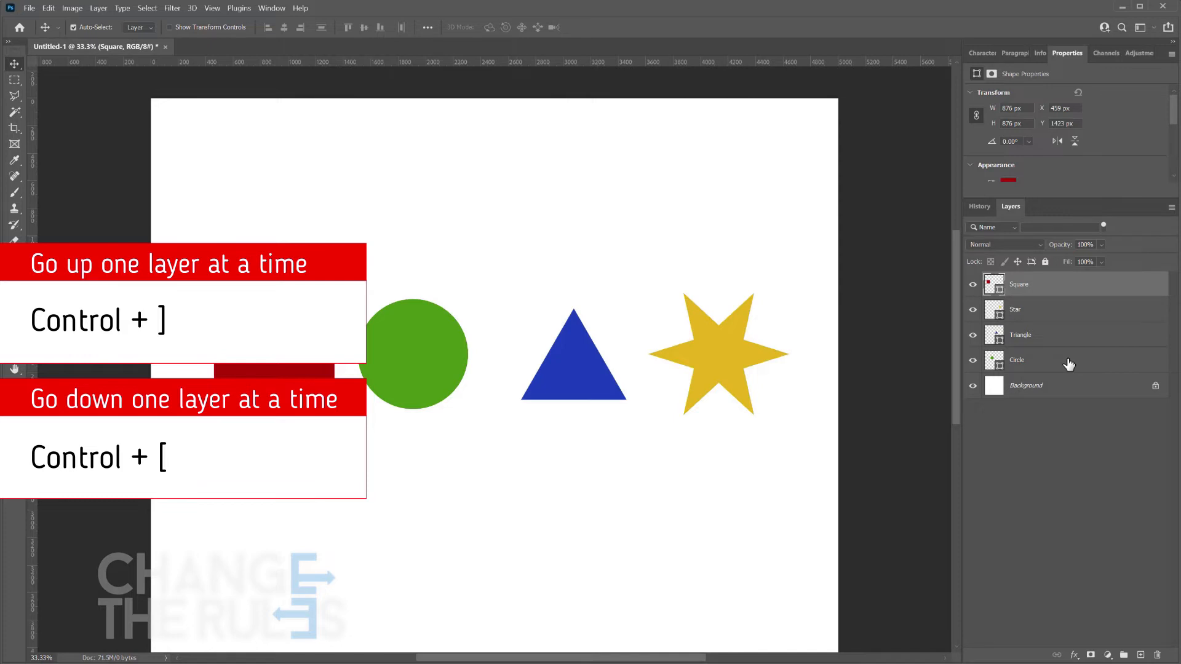
pyautogui.hotkey('ctrl', '[')
pyautogui.hotkey('ctrl', '[')
pyautogui.hotkey('ctrl', '[')
pyautogui.press('ctrl')
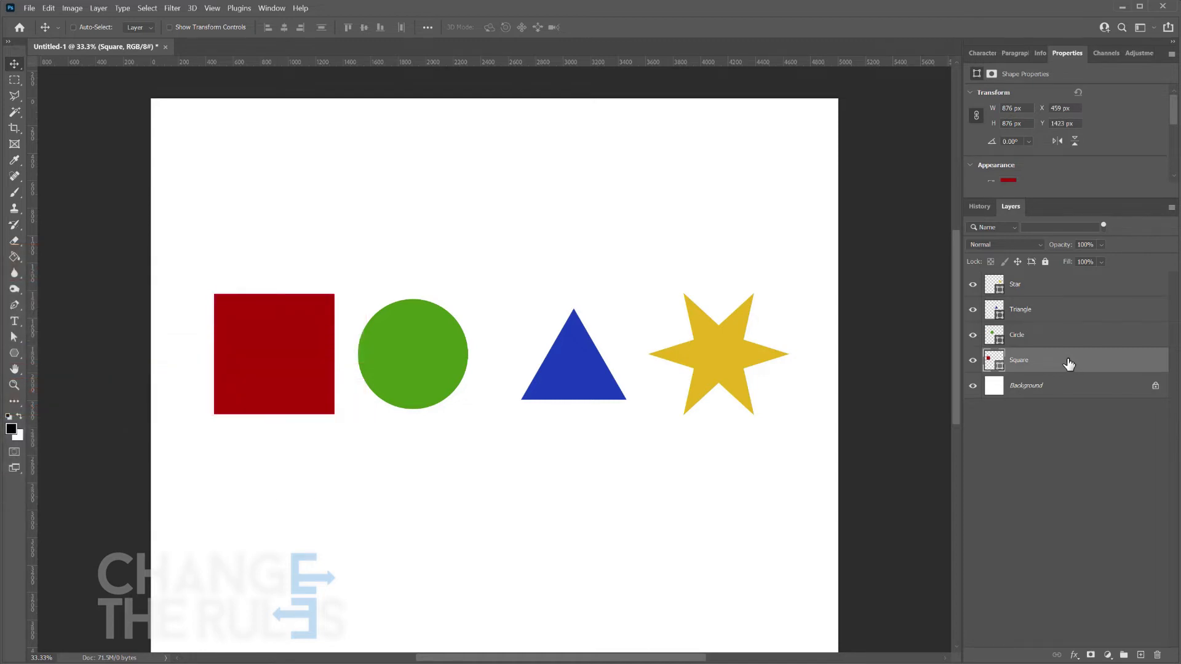
# Move the Square layer above the Star layer and shift the red square slightly on the canvas.
pyautogui.moveTo(1069, 367); pyautogui.dragTo(1063, 286)
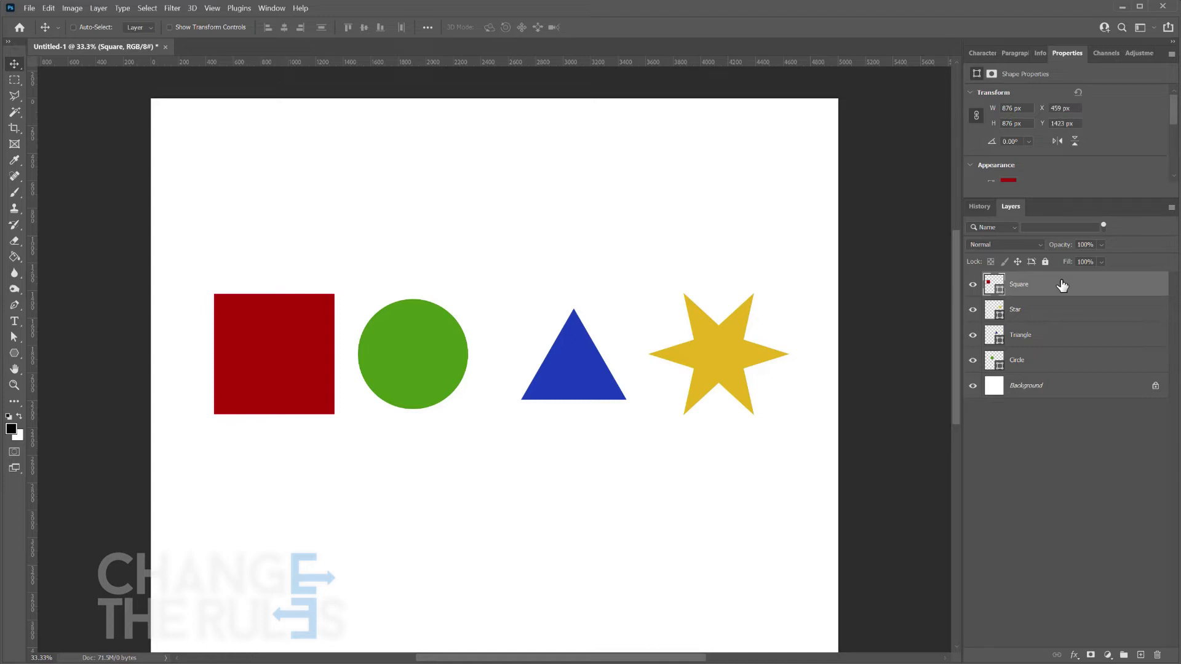
pyautogui.moveTo(324, 356); pyautogui.dragTo(346, 342)
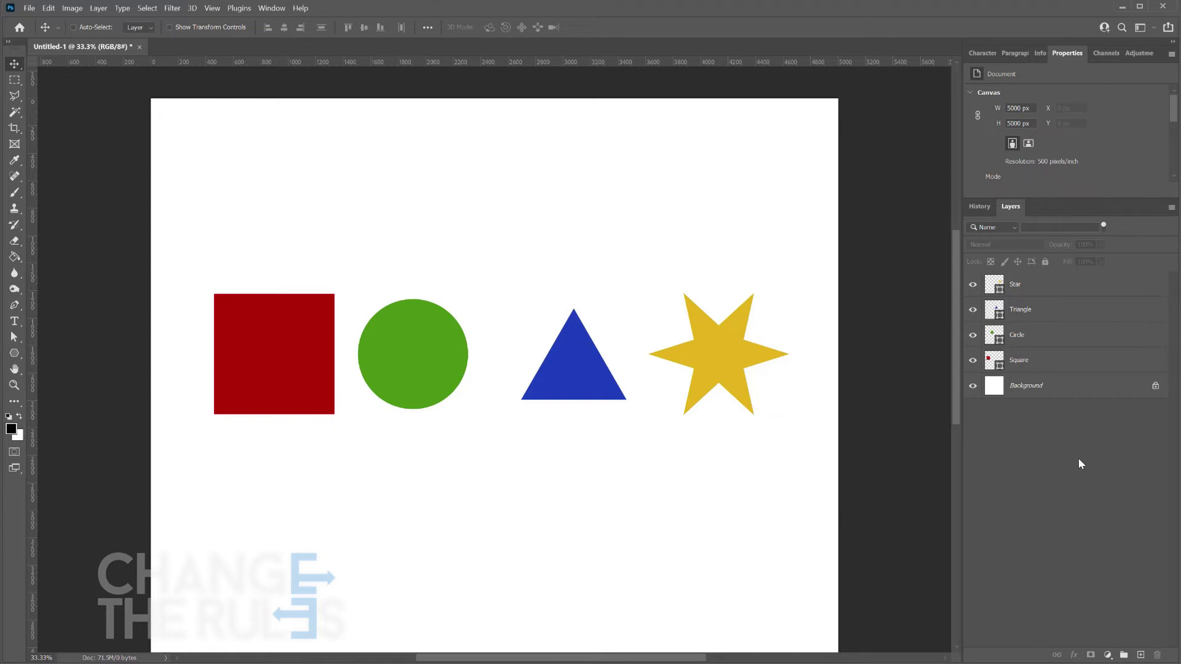
# Group the Square, Circle and Triangle layers and ungroup them again.
pyautogui.keyDown('ctrl'); pyautogui.click(1036, 363); pyautogui.keyUp('ctrl')
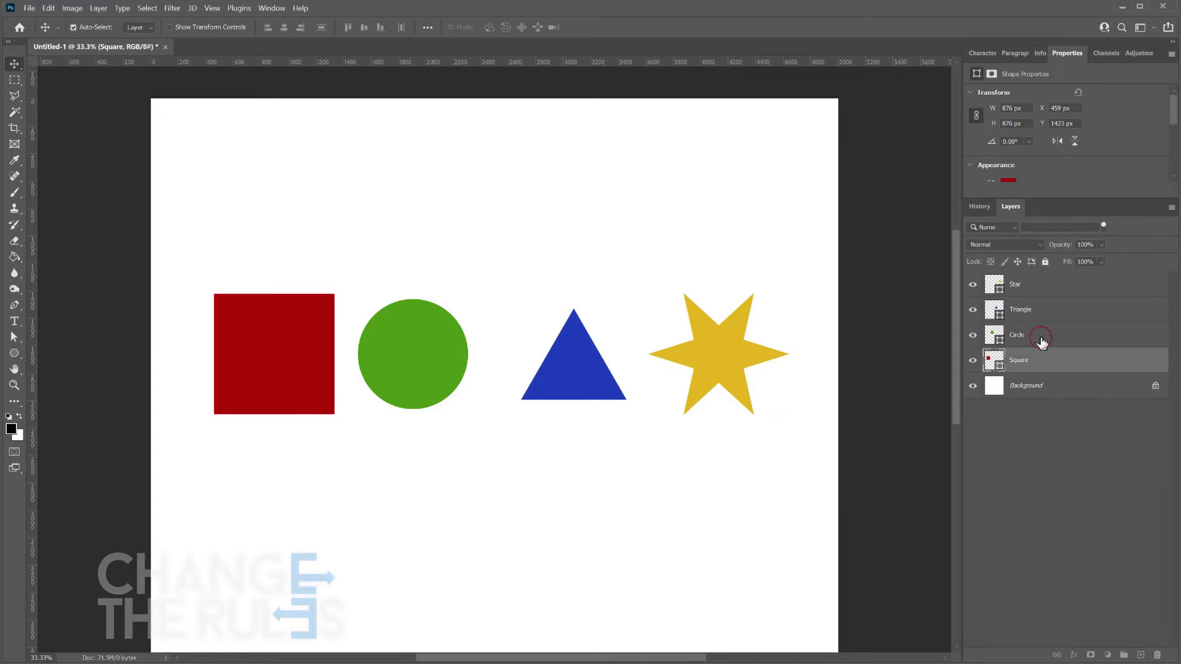
pyautogui.keyDown('ctrl'); pyautogui.click(1042, 338); pyautogui.keyUp('ctrl')
pyautogui.keyDown('ctrl'); pyautogui.click(1046, 312); pyautogui.keyUp('ctrl')
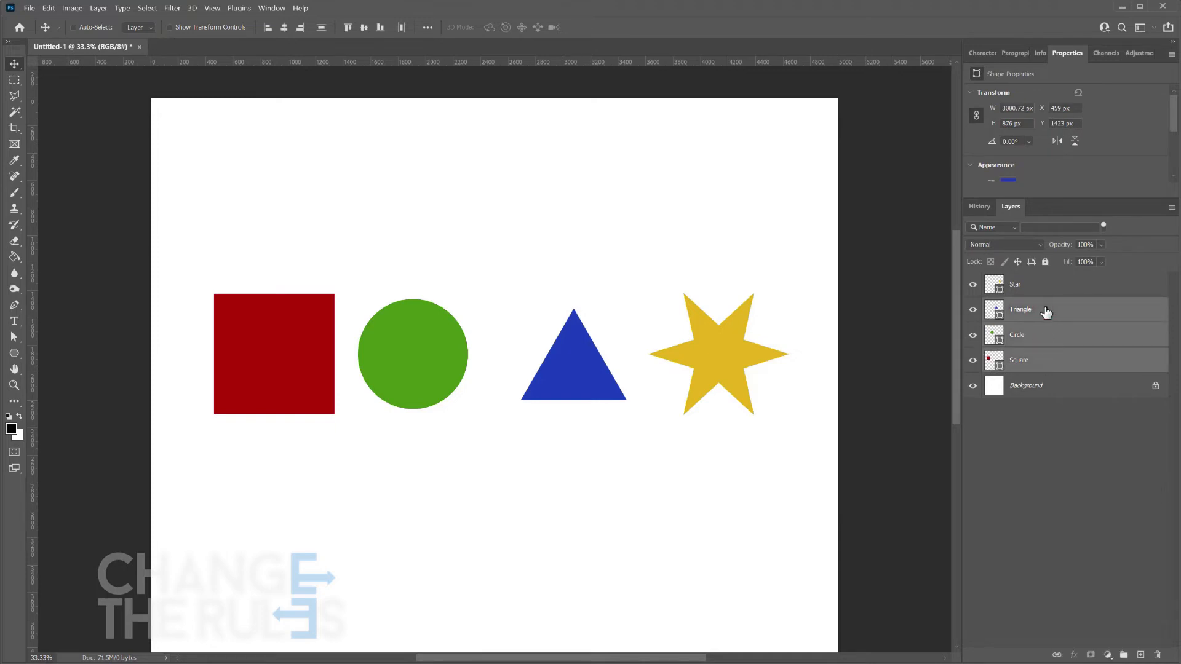
pyautogui.click(97, 8)
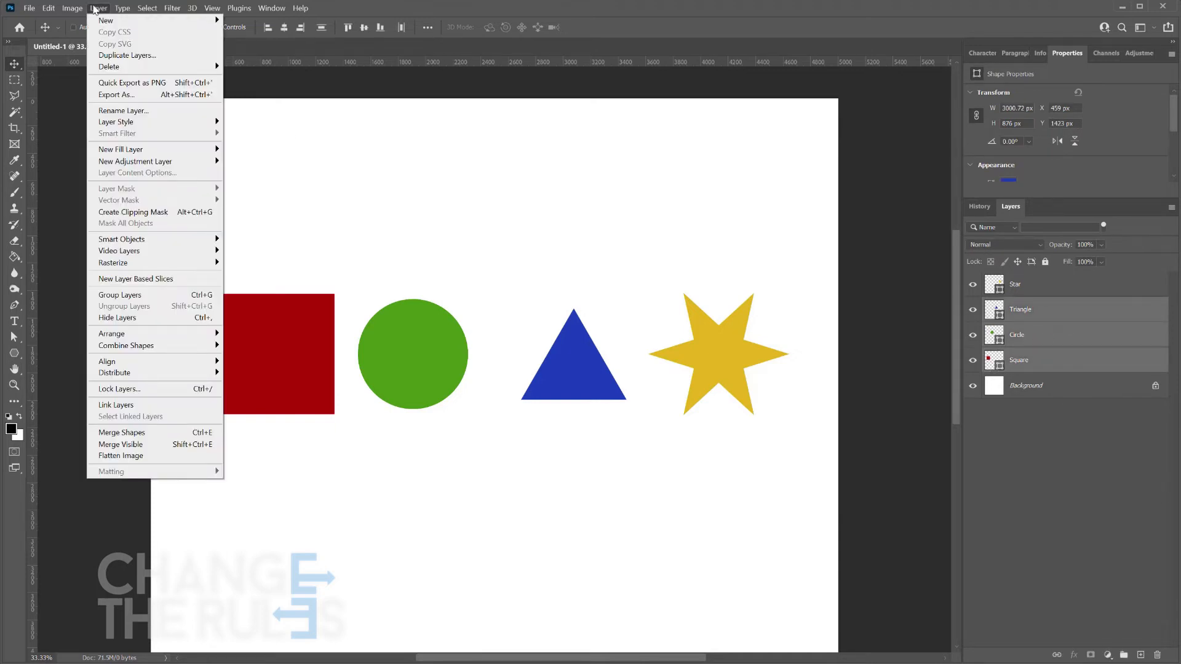
pyautogui.click(173, 299)
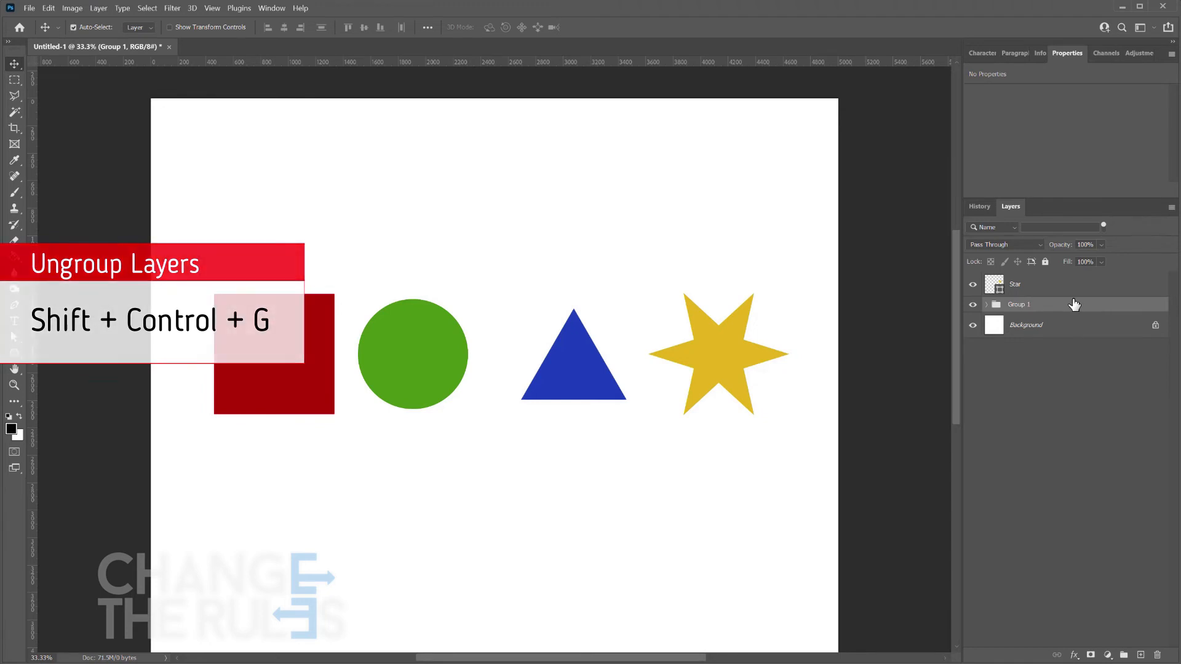
pyautogui.hotkey('shift', 'ctrl', 'g')
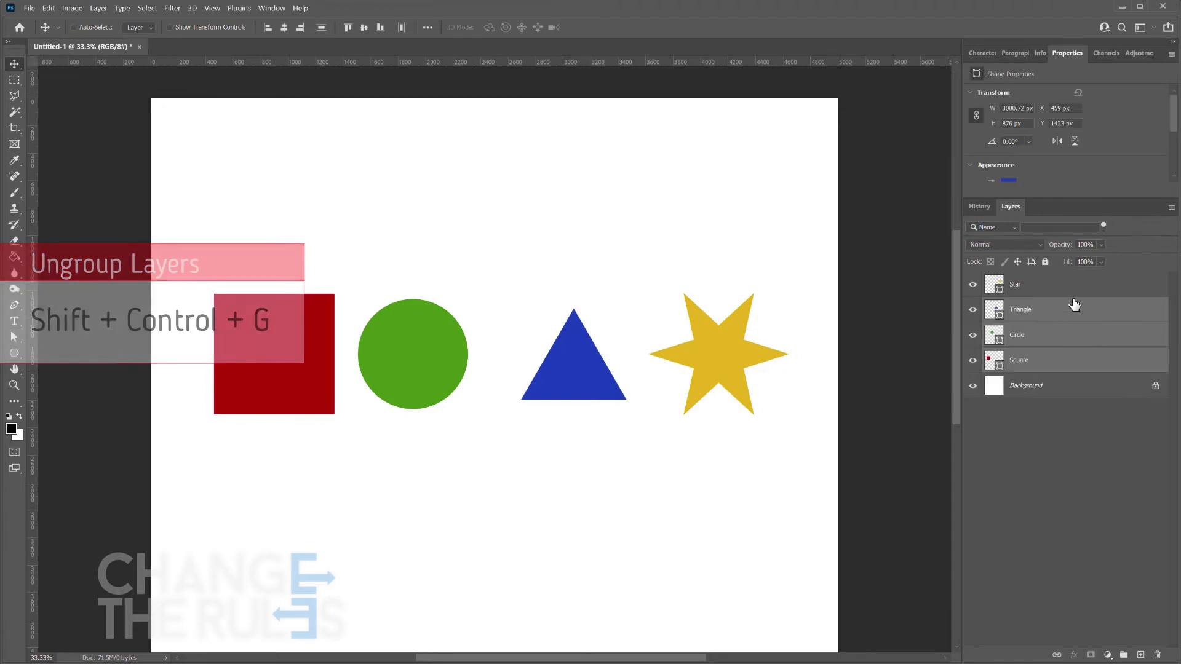
# Link the Square, Triangle and Star layers and move the linked shapes up about 378 px.
pyautogui.click(1069, 359)
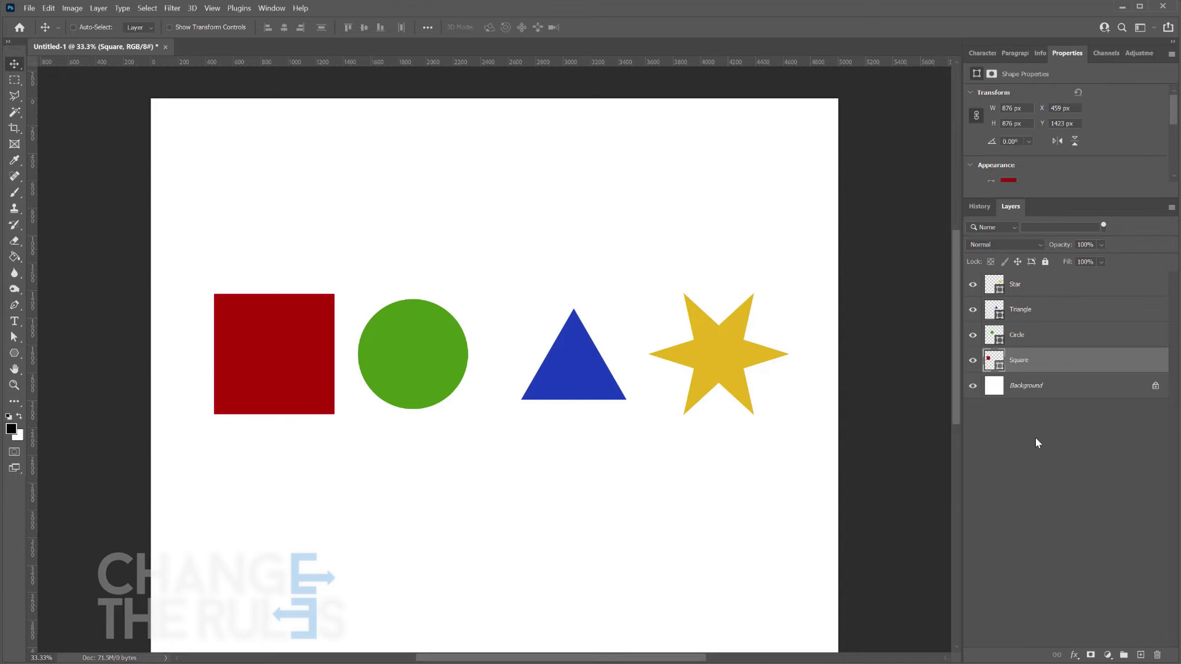
pyautogui.keyDown('ctrl'); pyautogui.click(1047, 304); pyautogui.keyUp('ctrl')
pyautogui.keyDown('ctrl'); pyautogui.click(1062, 285); pyautogui.keyUp('ctrl')
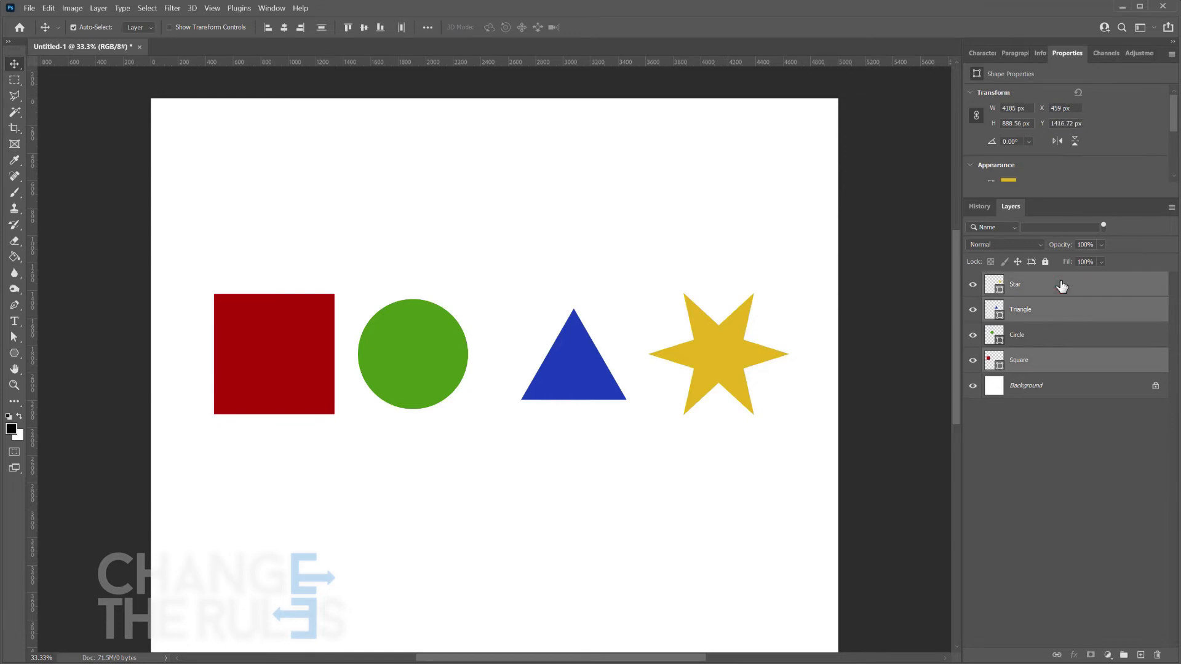
pyautogui.click(98, 8)
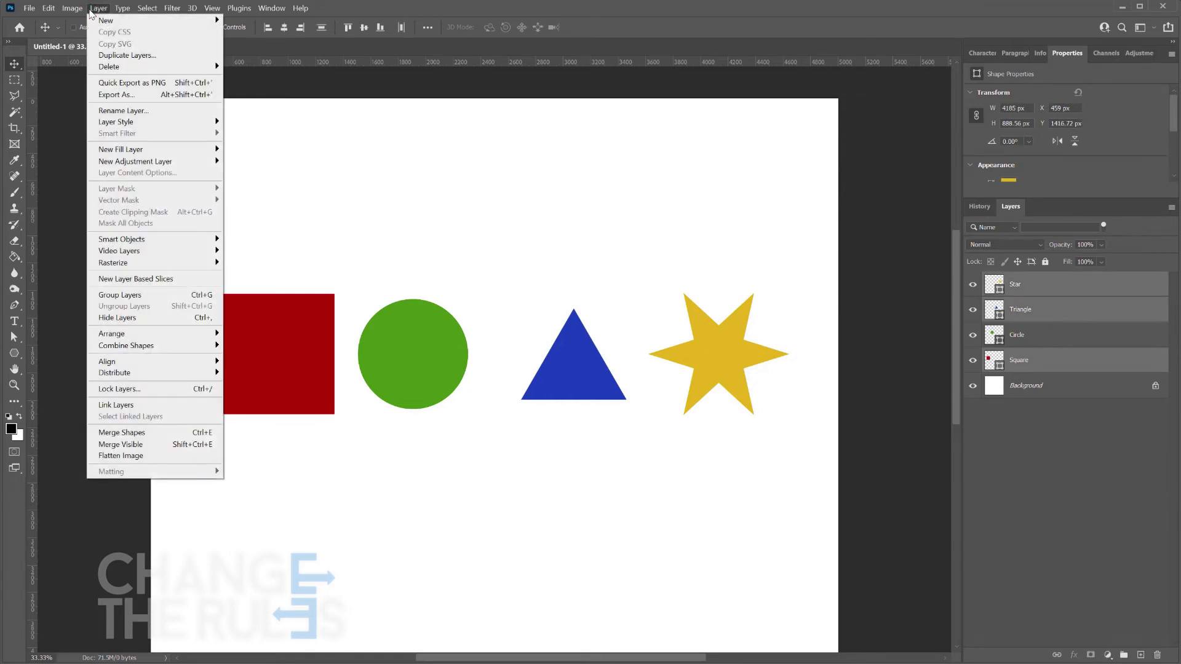
pyautogui.click(154, 405)
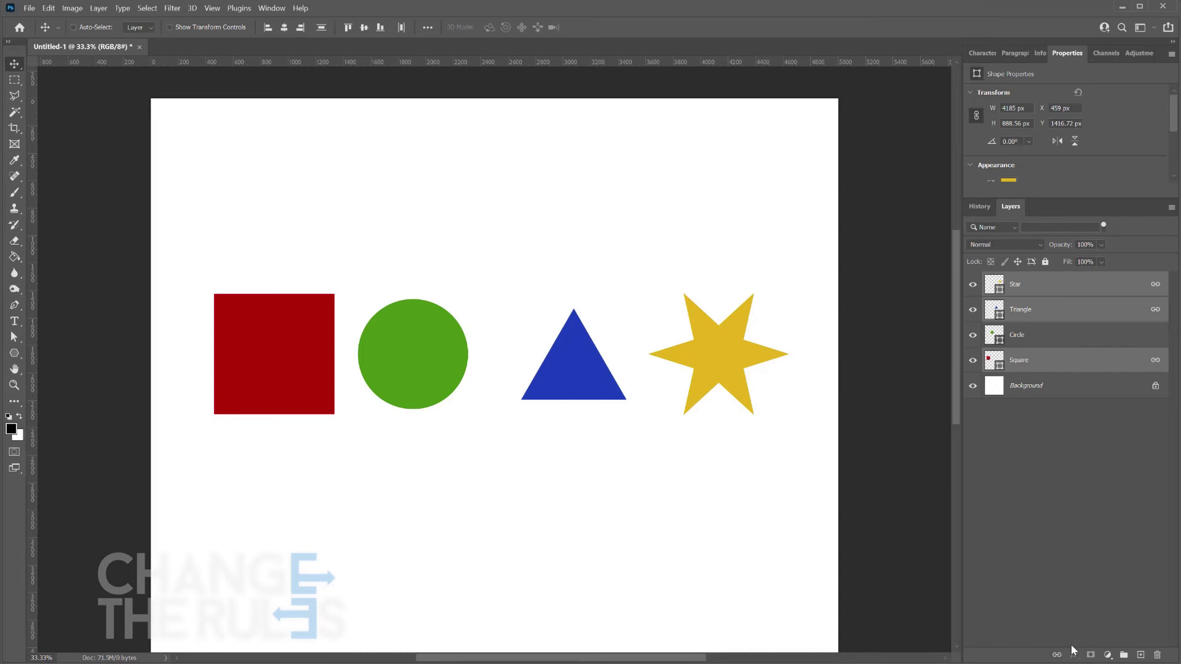
pyautogui.click(1062, 600)
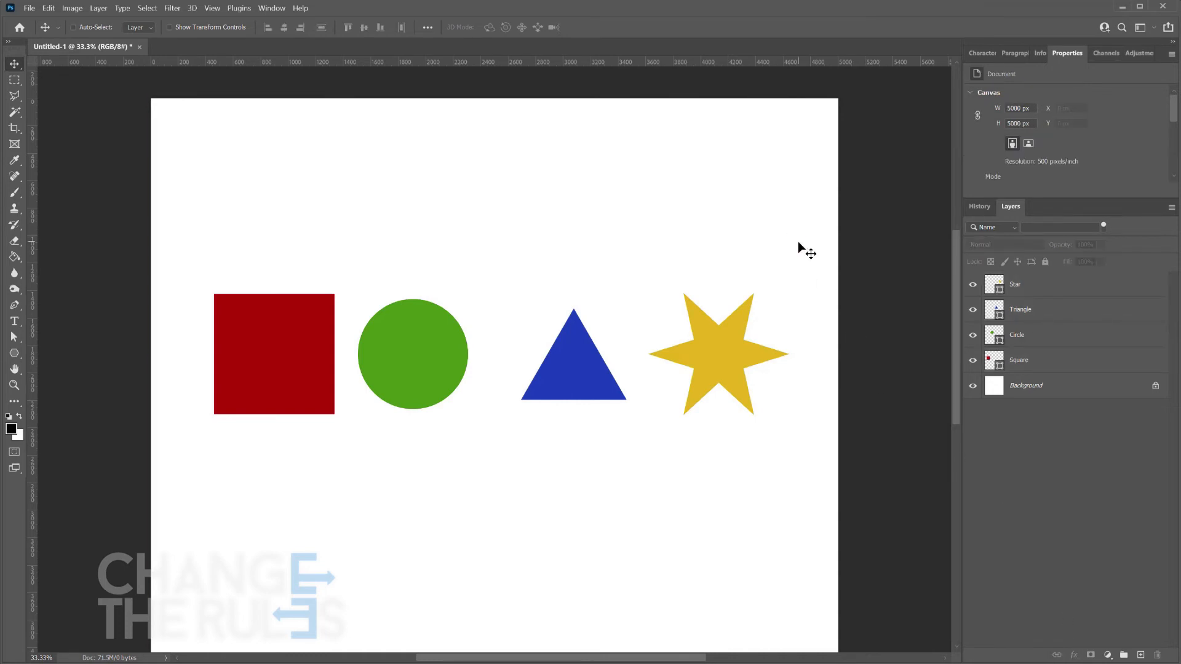
pyautogui.moveTo(719, 345); pyautogui.dragTo(721, 300)
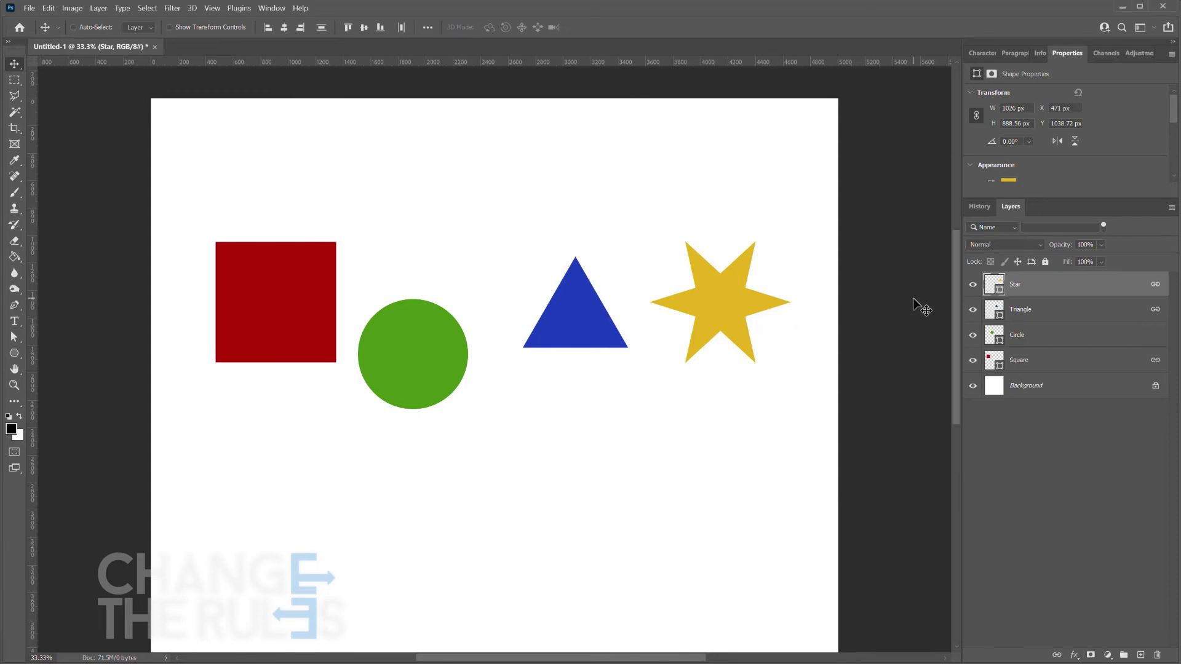
# Select all layers linked to the Star layer and unlink them.
pyautogui.rightClick(1017, 285)
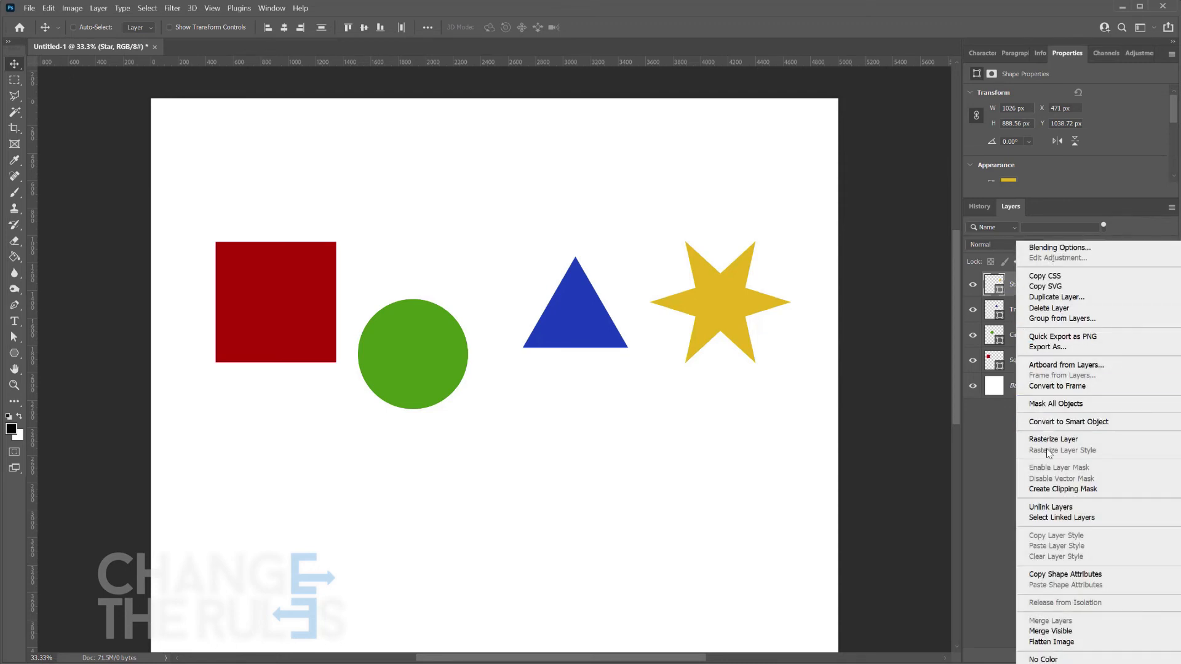
pyautogui.click(1061, 518)
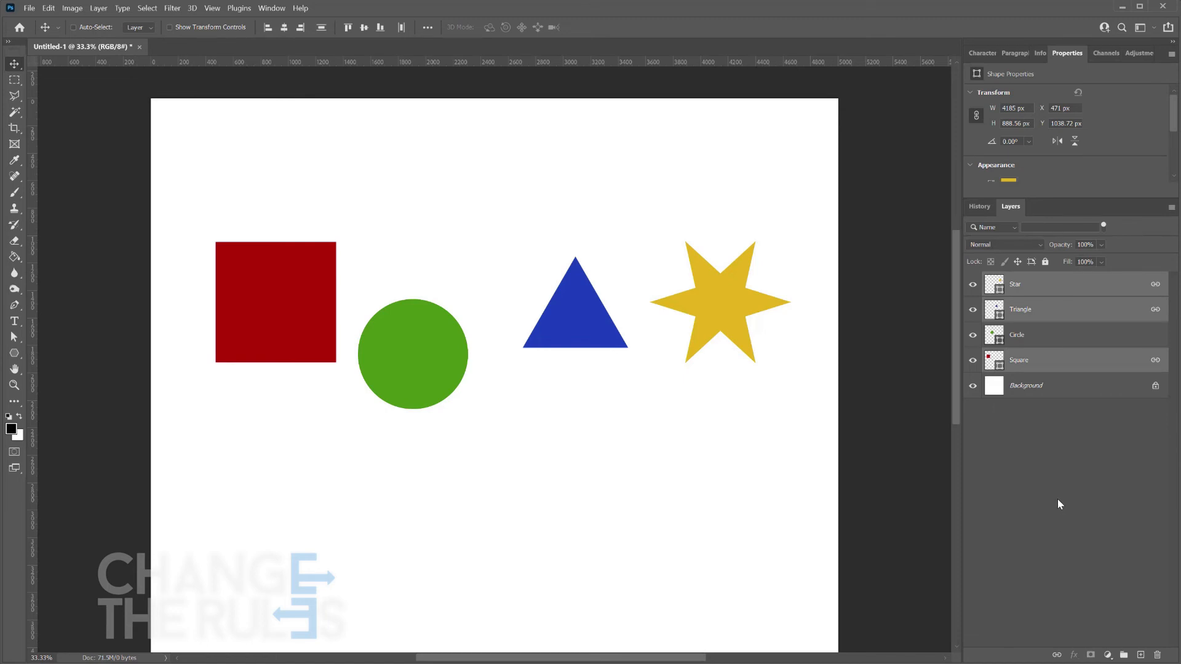
pyautogui.rightClick(1041, 285)
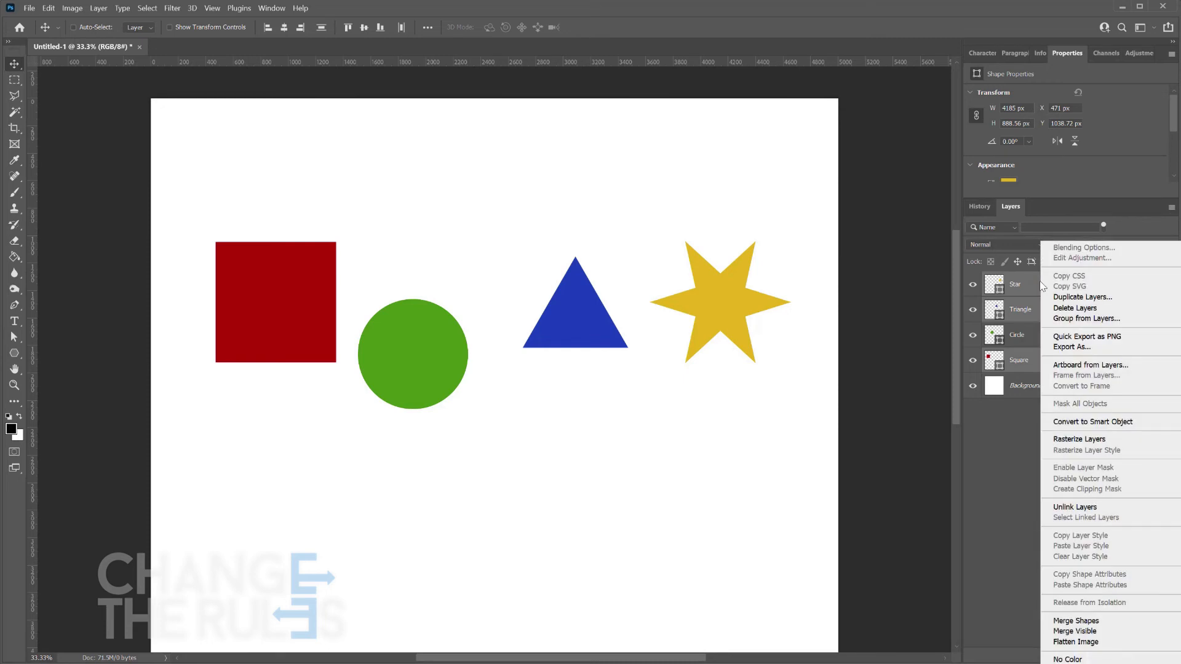
pyautogui.click(1063, 506)
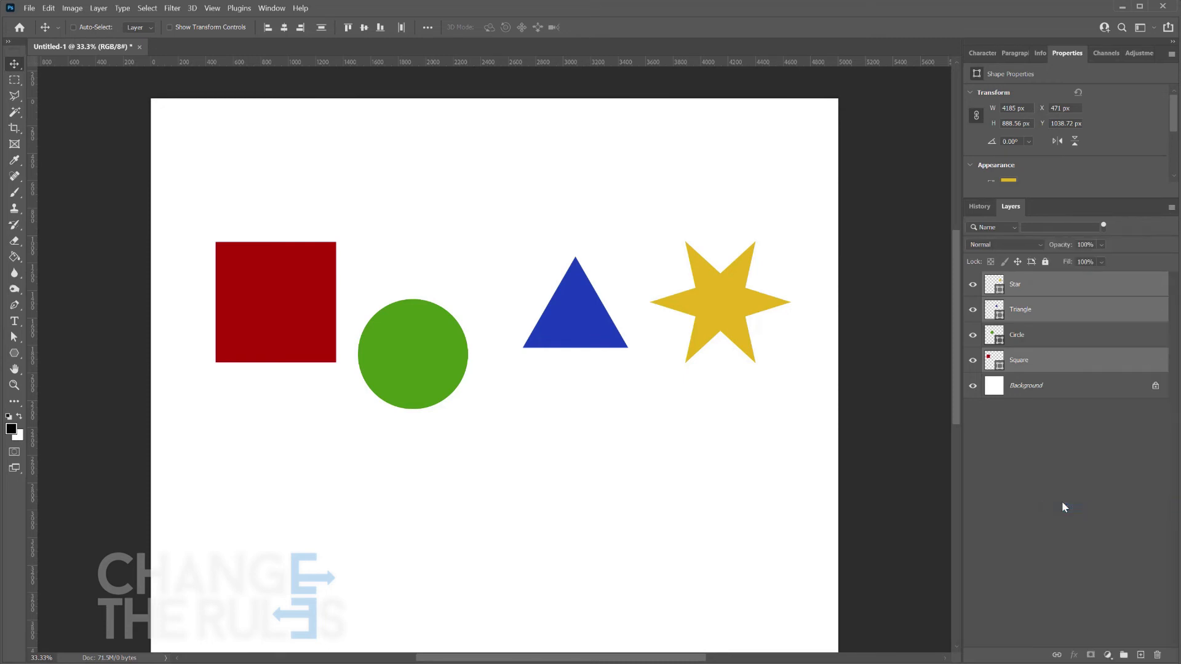
# Select the Square and Triangle layers together and lock them completely.
pyautogui.click(1055, 366)
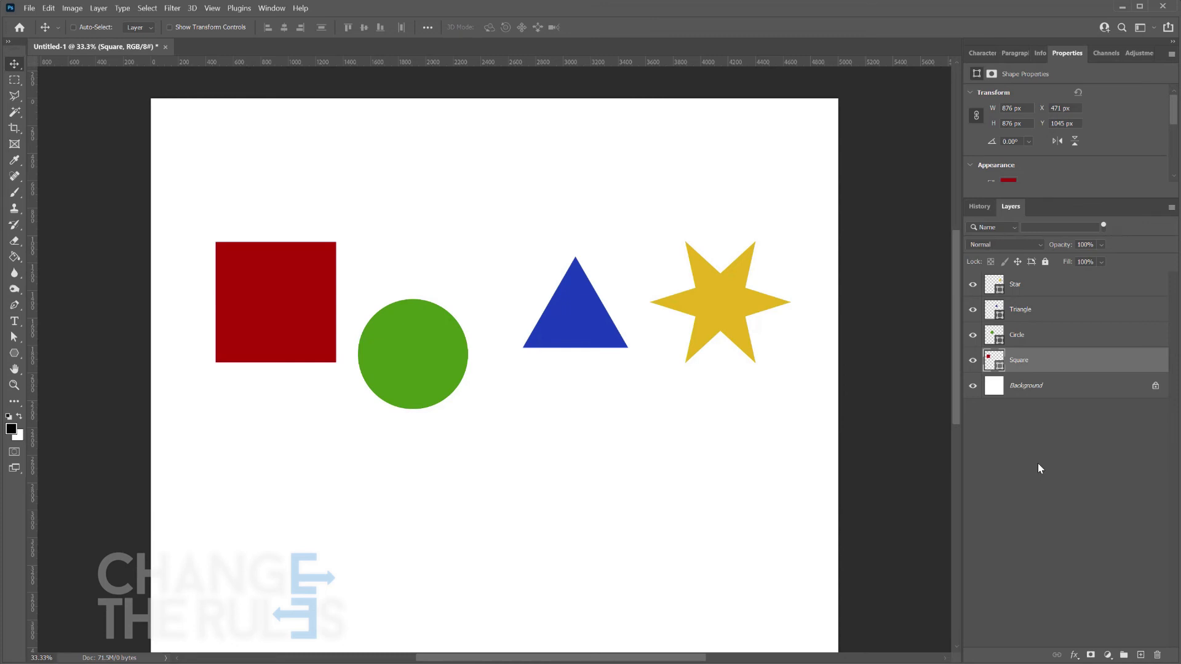
pyautogui.keyDown('ctrl'); pyautogui.click(1061, 312); pyautogui.keyUp('ctrl')
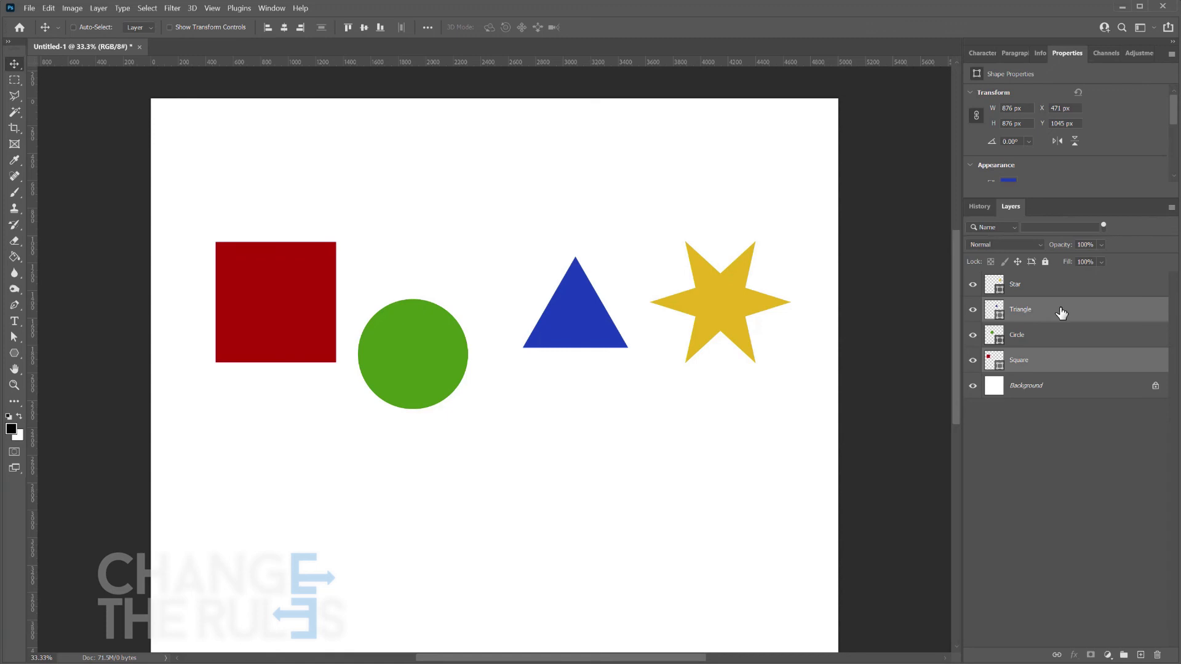
pyautogui.click(1046, 261)
# Try to auto-select all four shapes with one selection box and to move the locked blue triangle up and to the left.
pyautogui.press('ctrl')
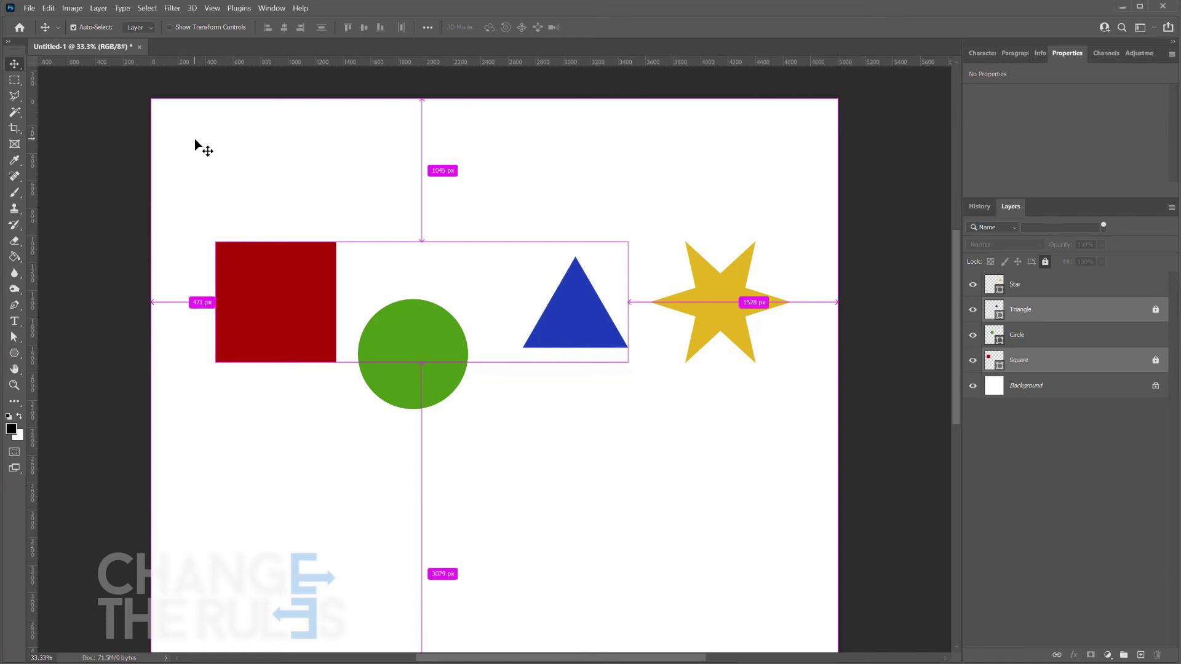
pyautogui.moveTo(194, 140); pyautogui.dragTo(844, 539)
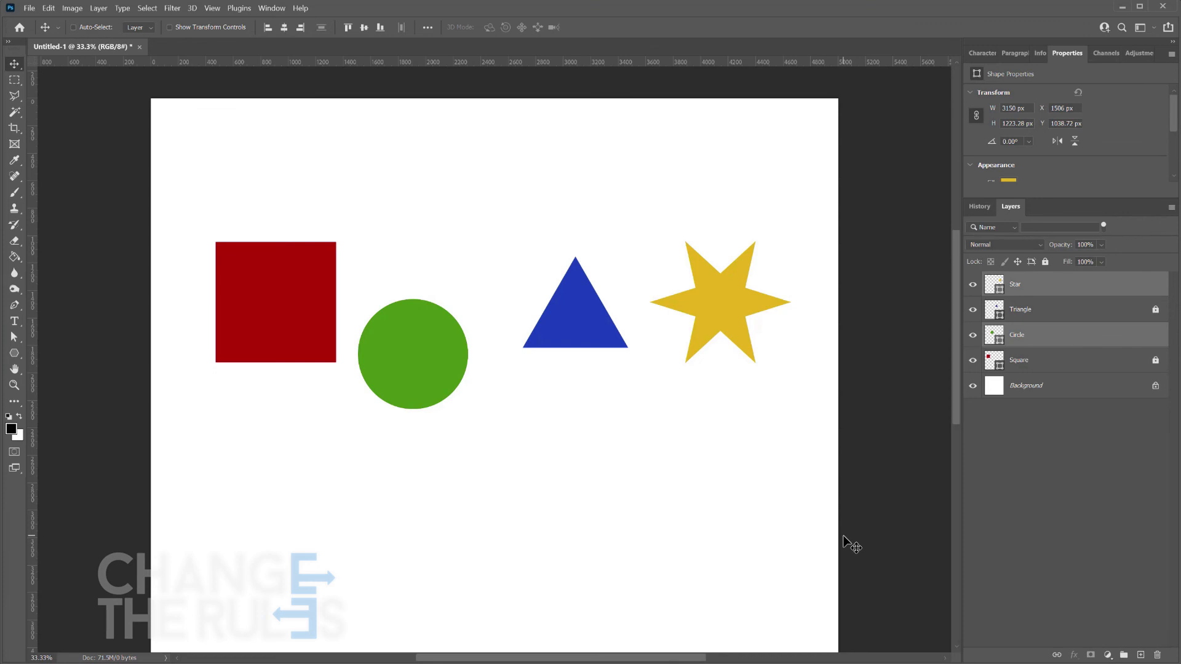
pyautogui.click(1074, 311)
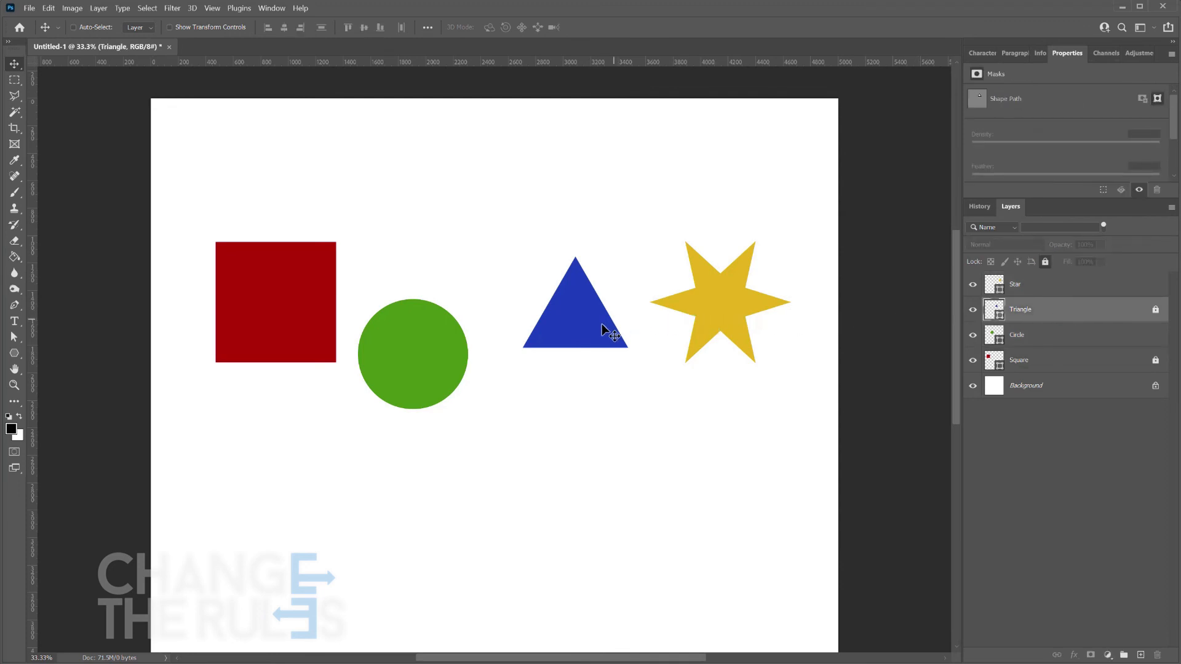
pyautogui.moveTo(588, 326); pyautogui.dragTo(456, 186)
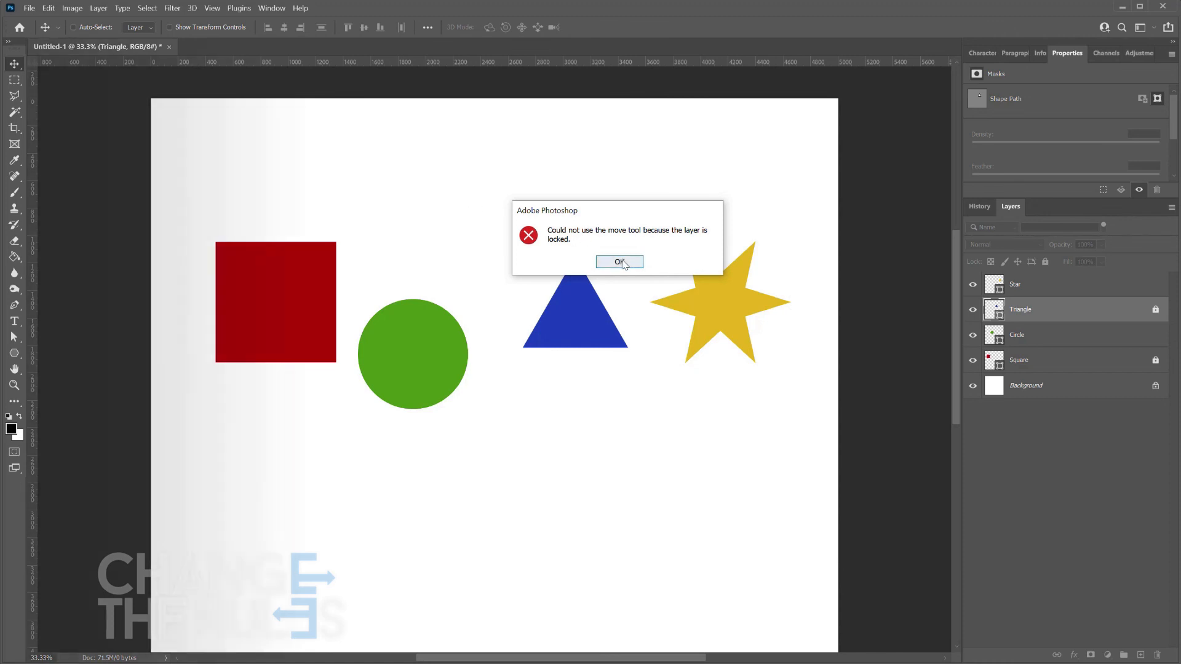
pyautogui.click(620, 262)
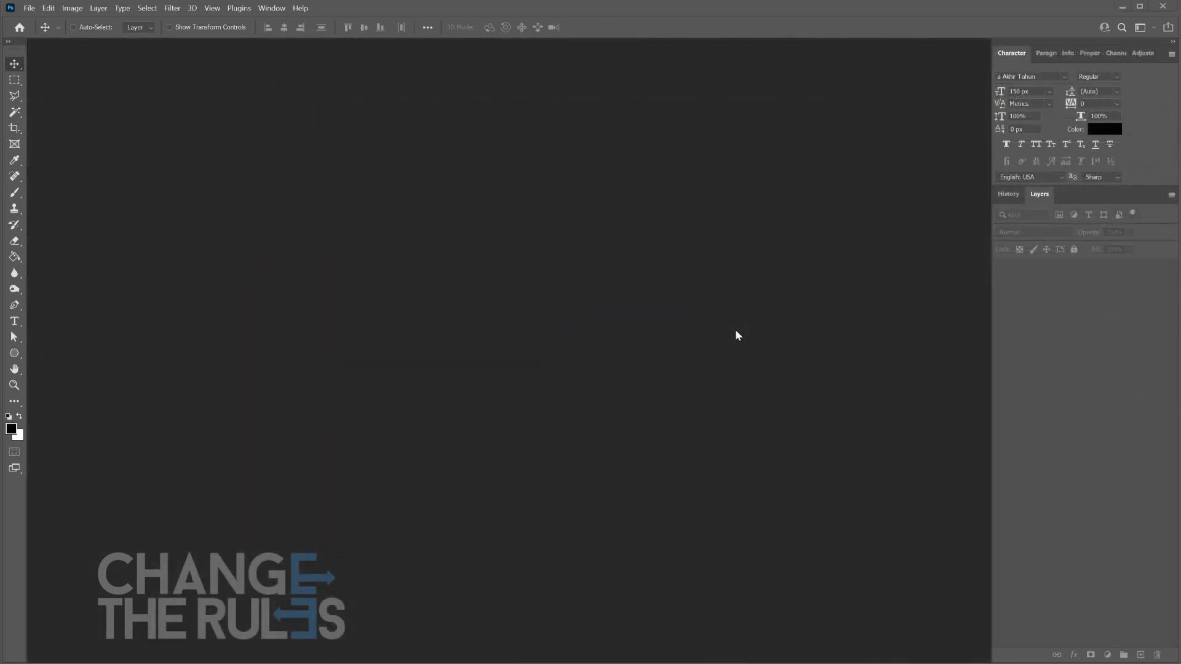